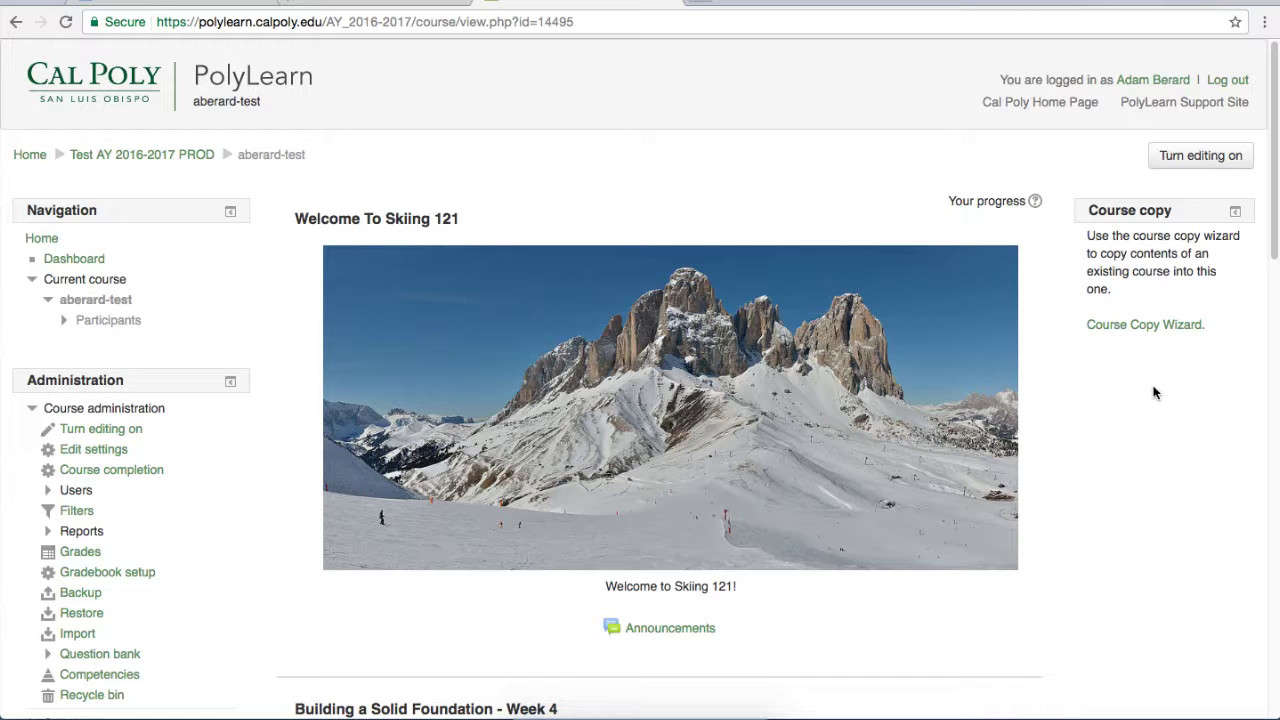
Turn on course editing and choose Questionnaire in the Week 4 activity chooser
click(1178, 157)
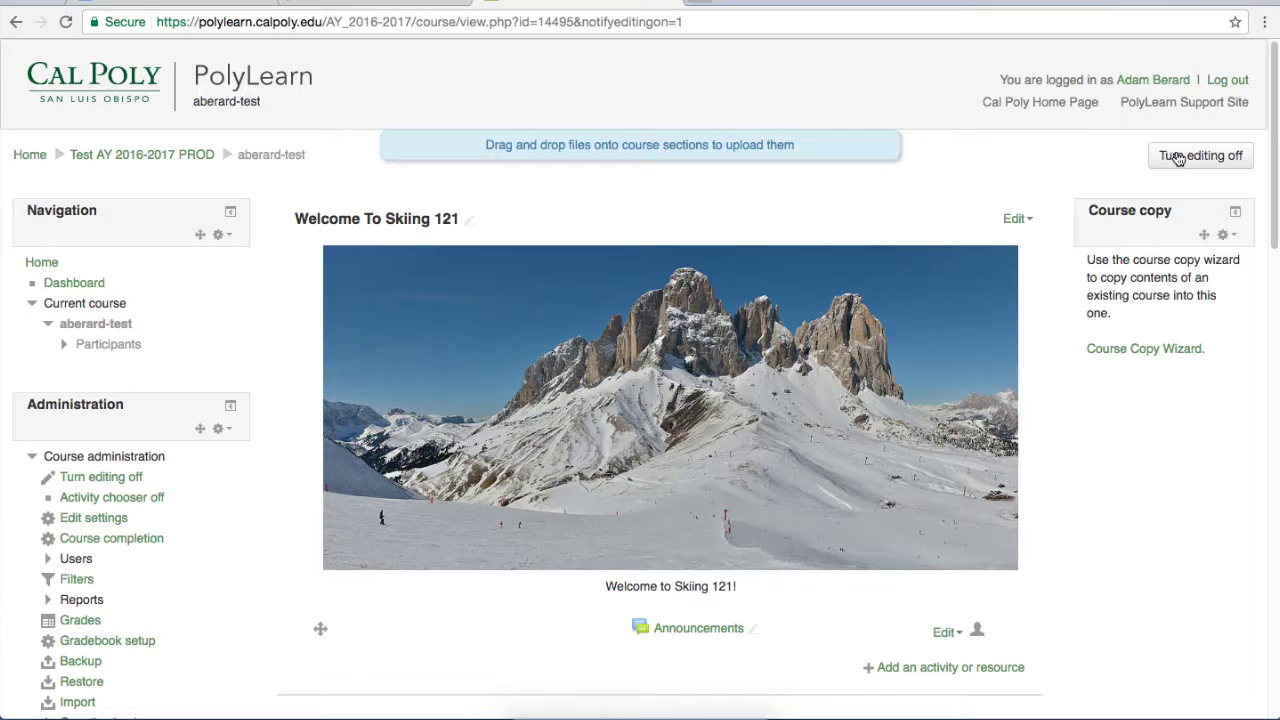
scroll(1068, 232, down, 5)
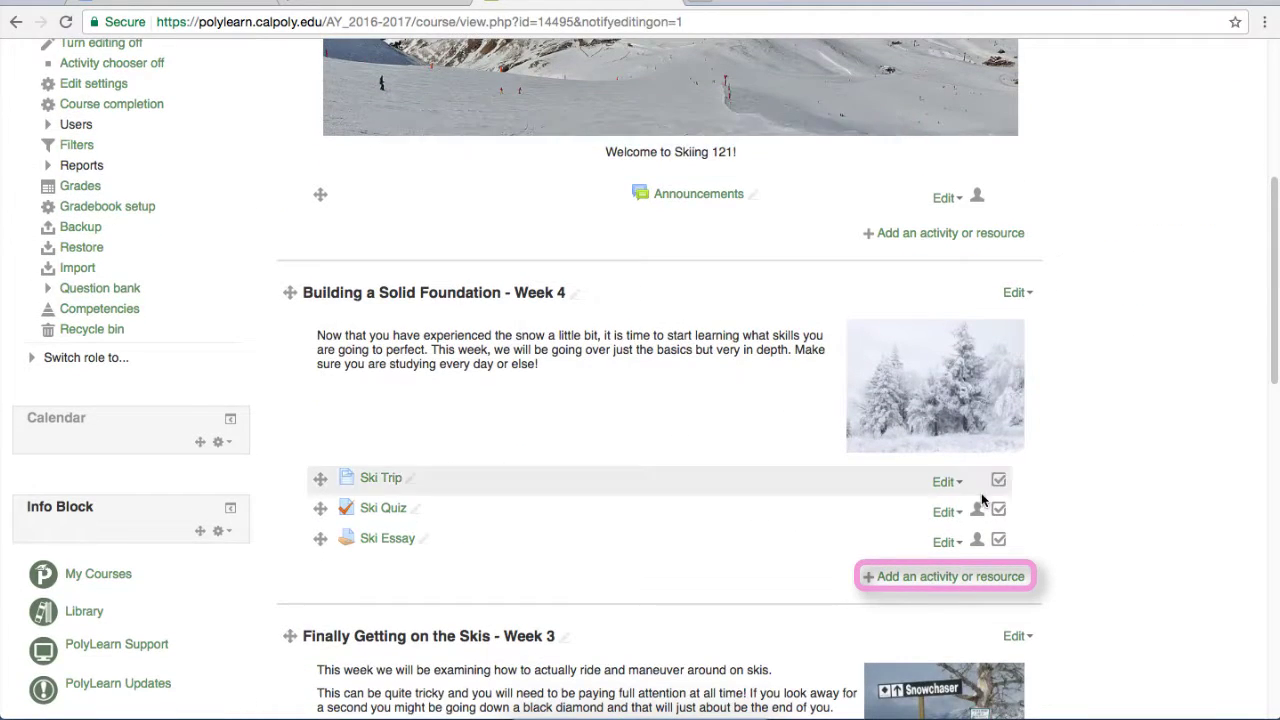
click(954, 577)
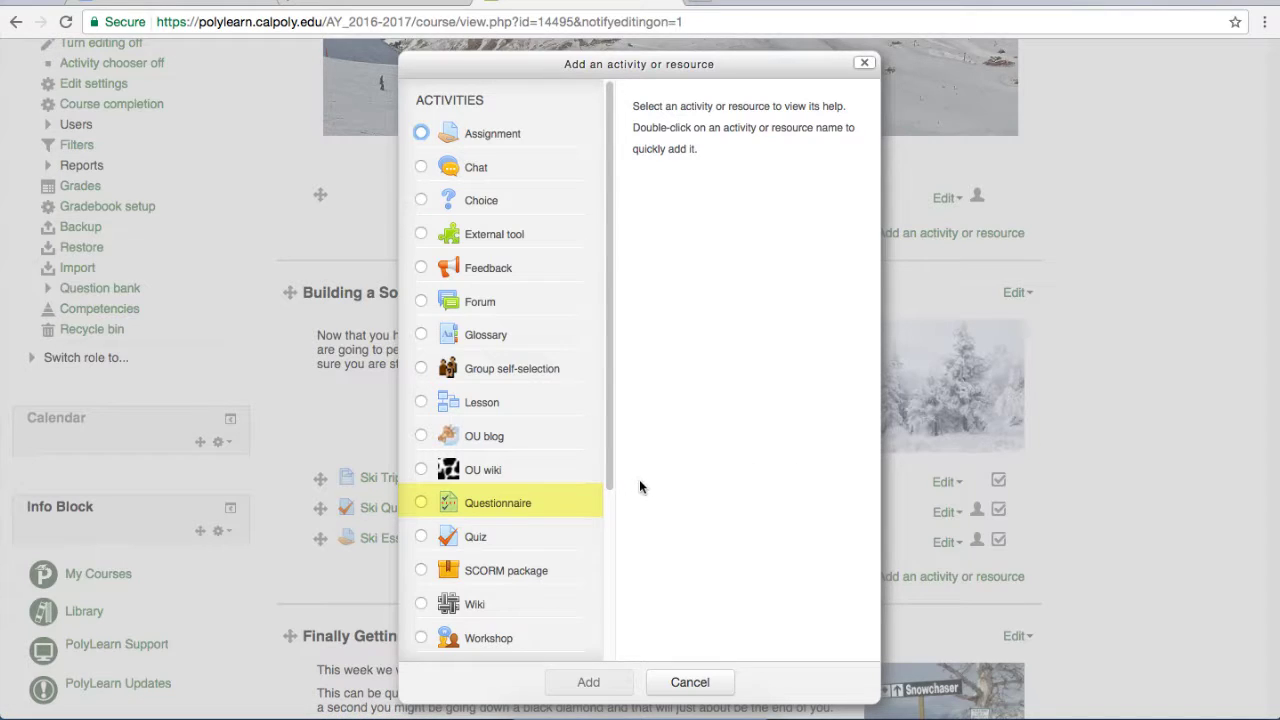
click(456, 505)
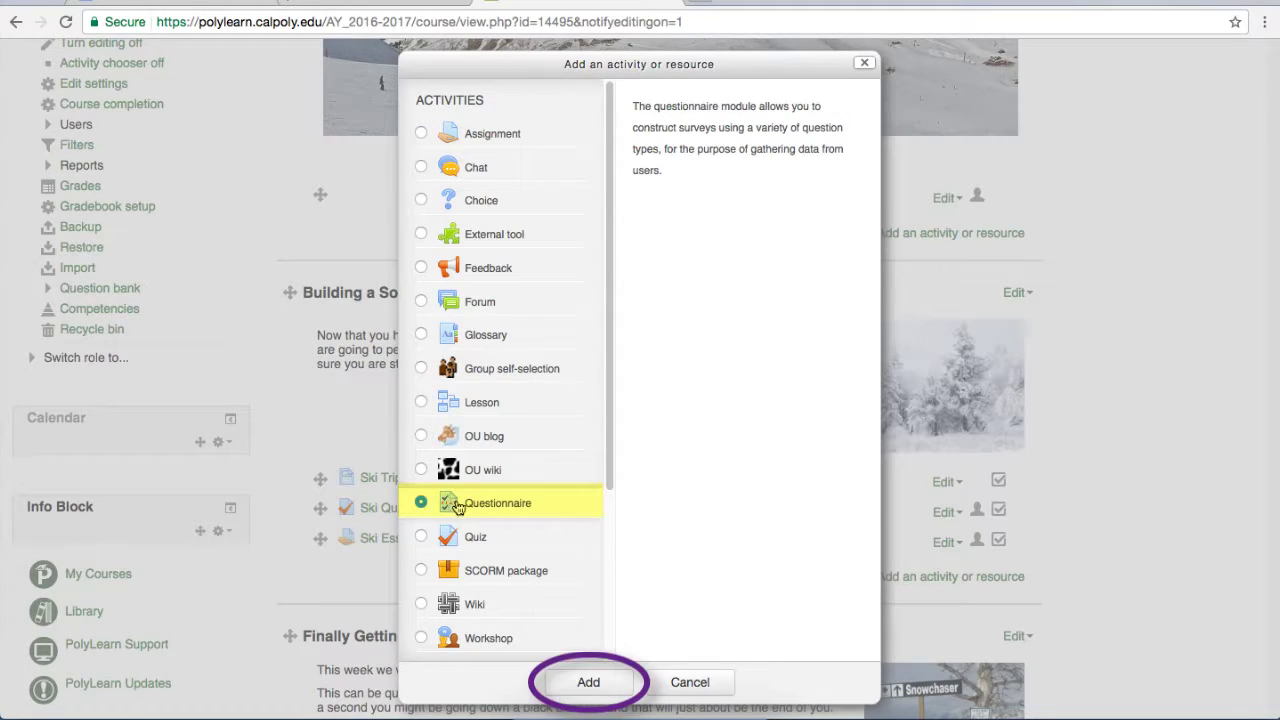
Start a new questionnaire named 'Ski Questionnaire'
click(587, 682)
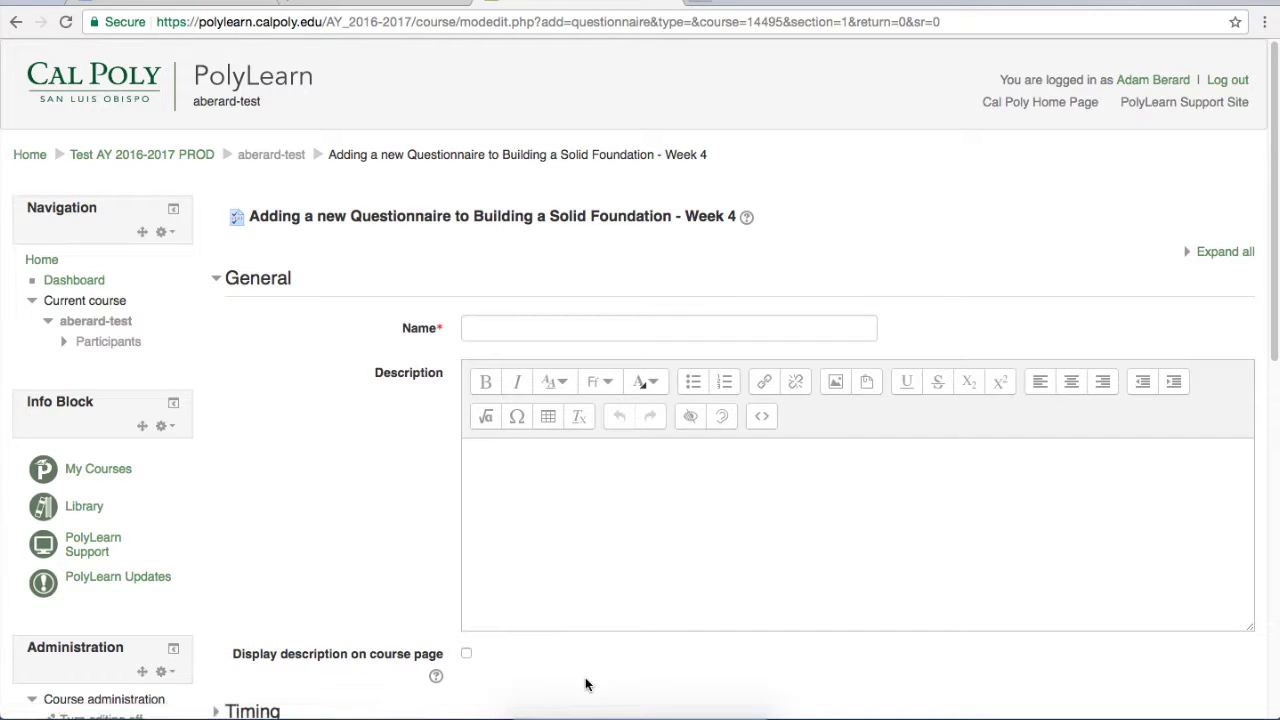
click(500, 326)
text(Ski Questionnaire)
key(Tab)
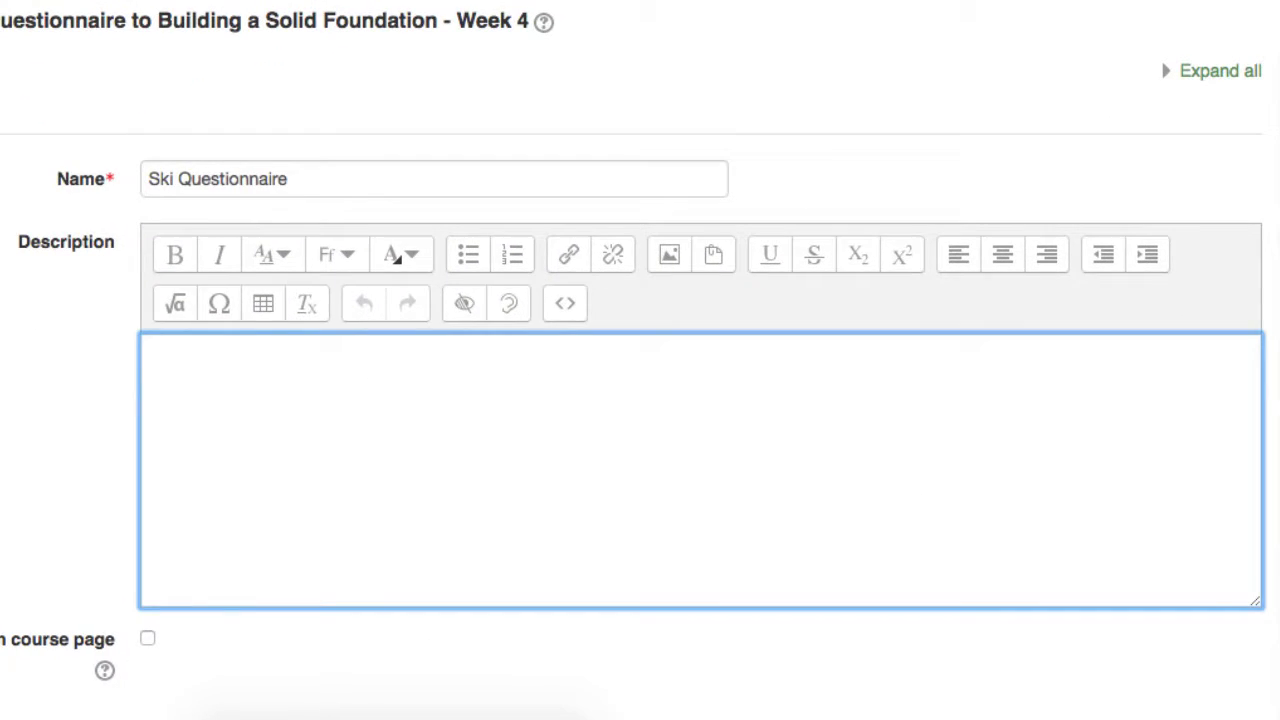
Write a description gauging interest in a winter-break ski trip, asking everyone to answer all questions
text(This quest)
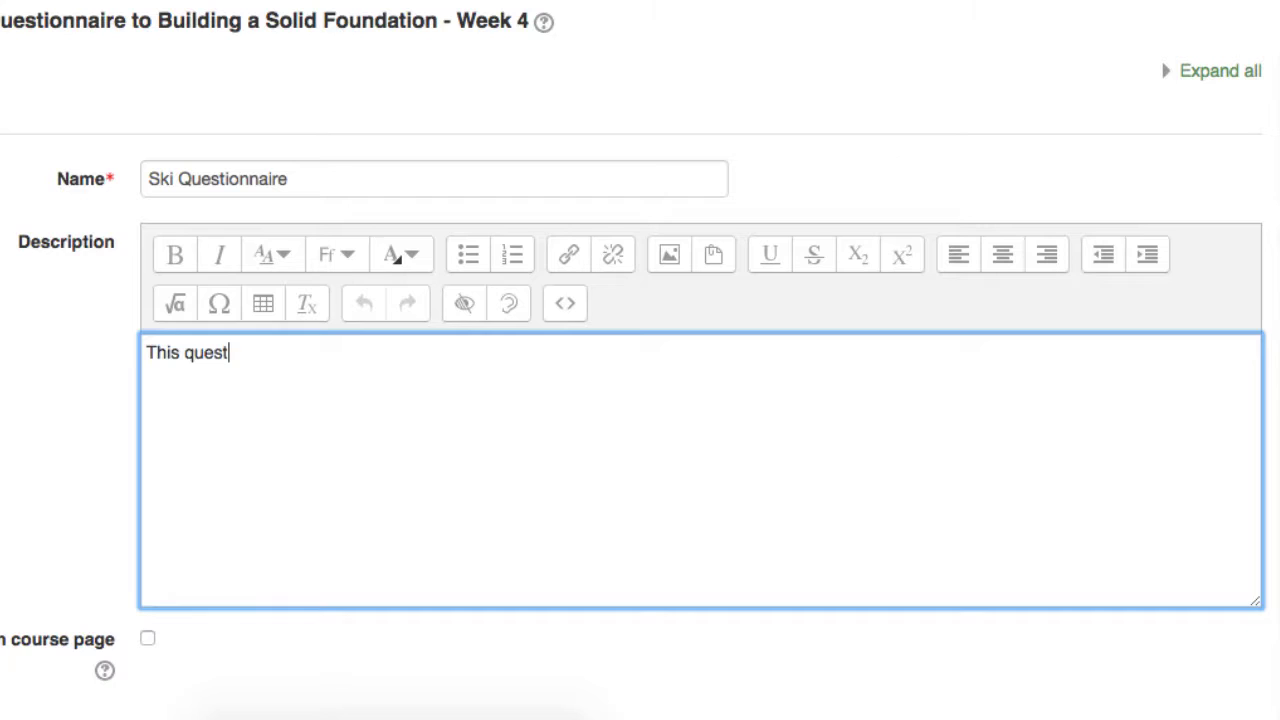
text(ionnaire is just to gauge interest on who would want to go to)
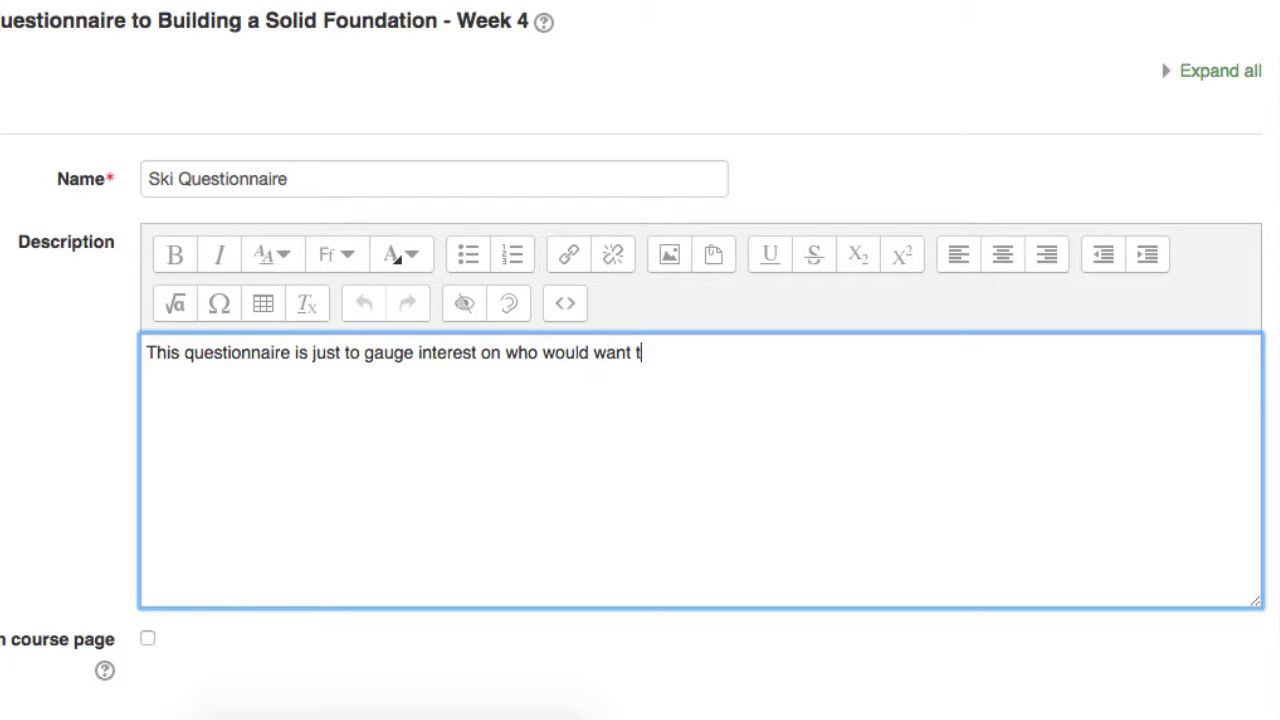
key(BackSpace)
key(BackSpace)
key(BackSpace)
text(on a ski trip this )
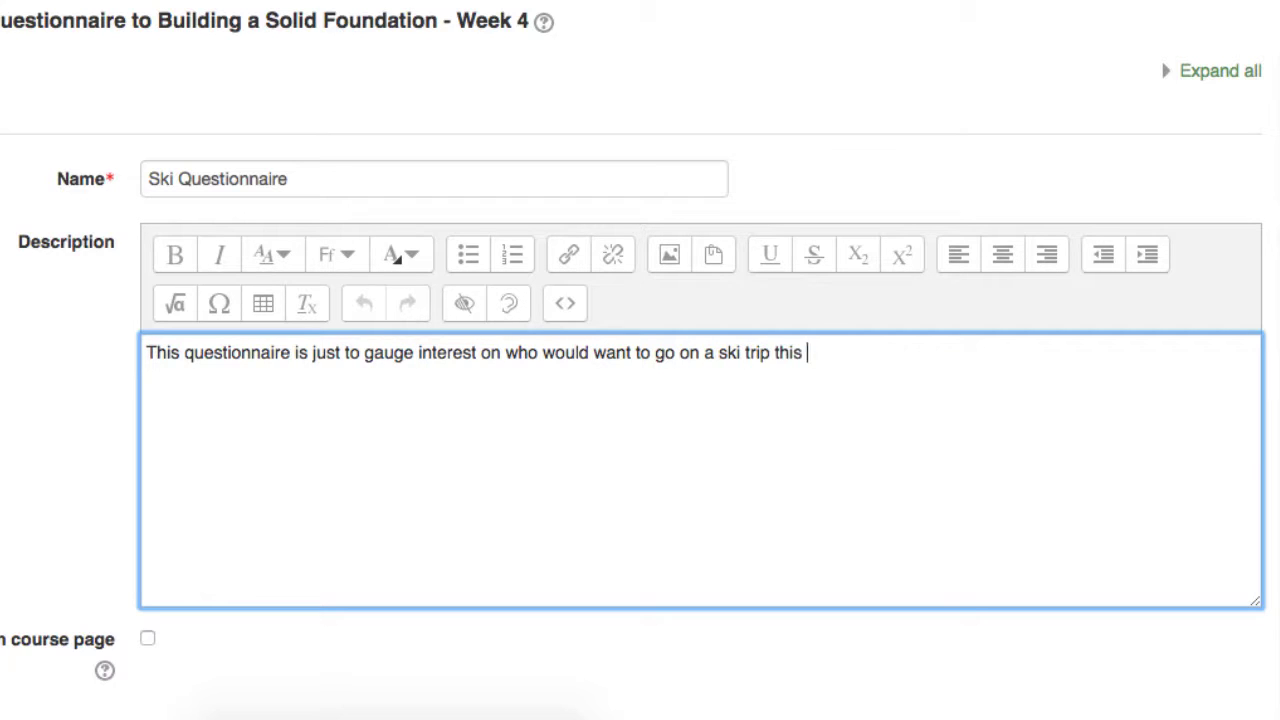
text(next winter break and where!)
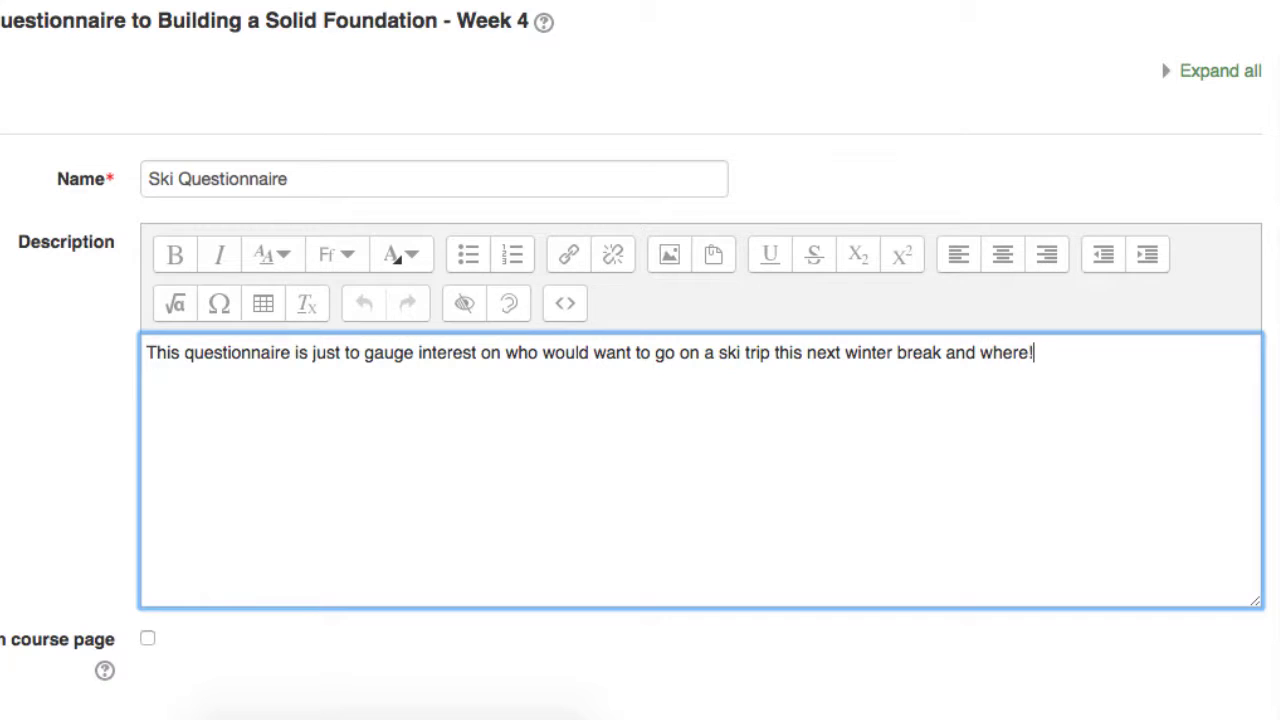
text( Please answer all the questoin)
key(BackSpace)
key(BackSpace)
key(BackSpace)
key(BackSpace)
key(BackSpace)
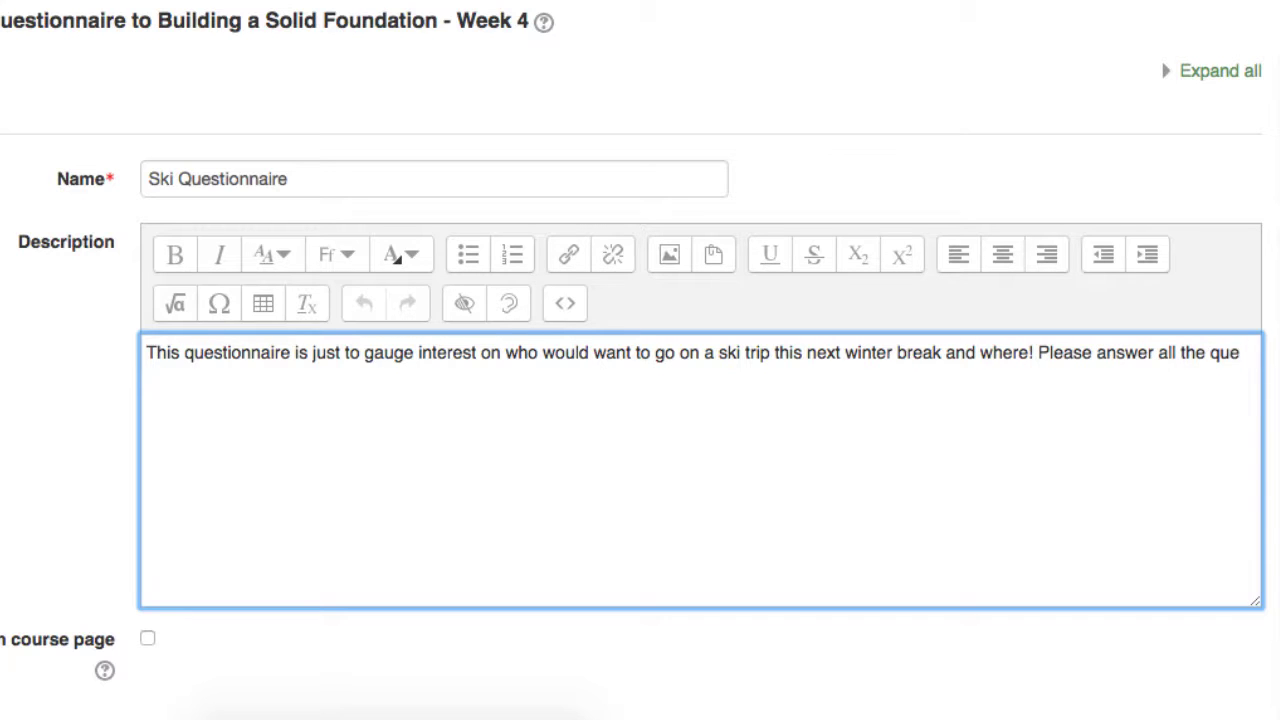
text(stions!)
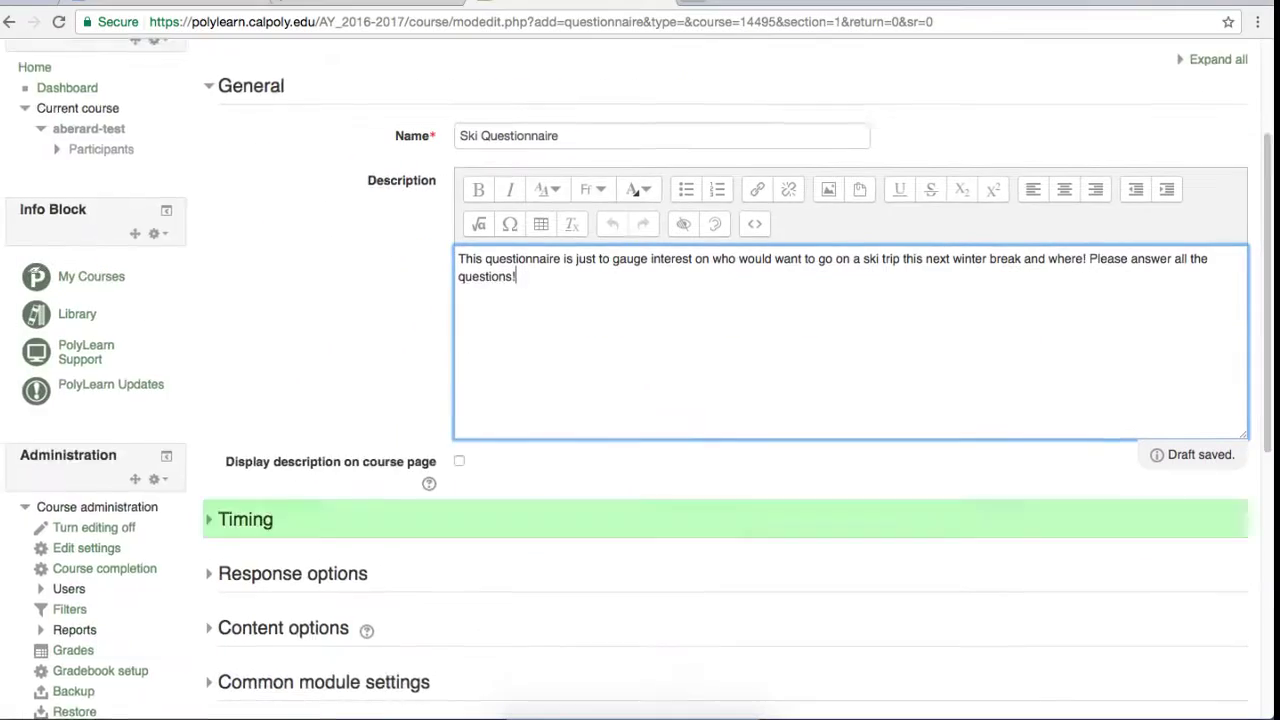
scroll(725, 400, down, 3)
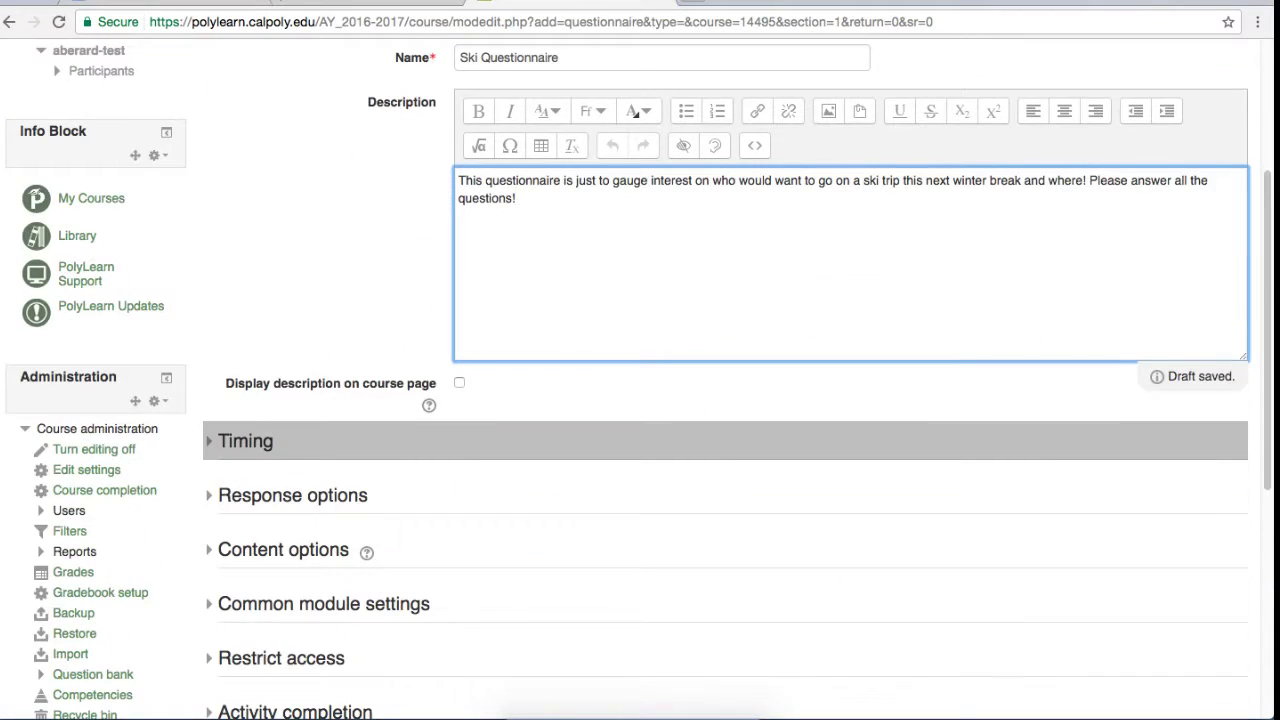
scroll(290, 340, down, 1)
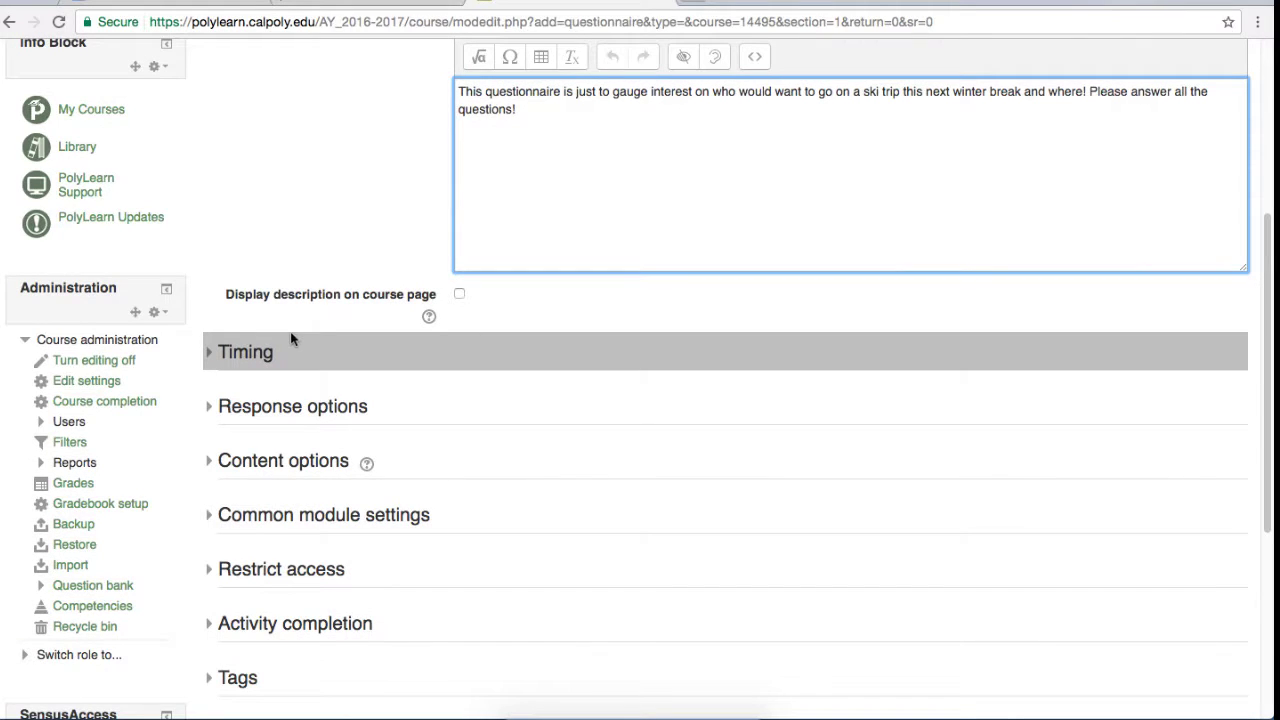
Expand Response options and keep the questionnaire type as respond many
click(257, 358)
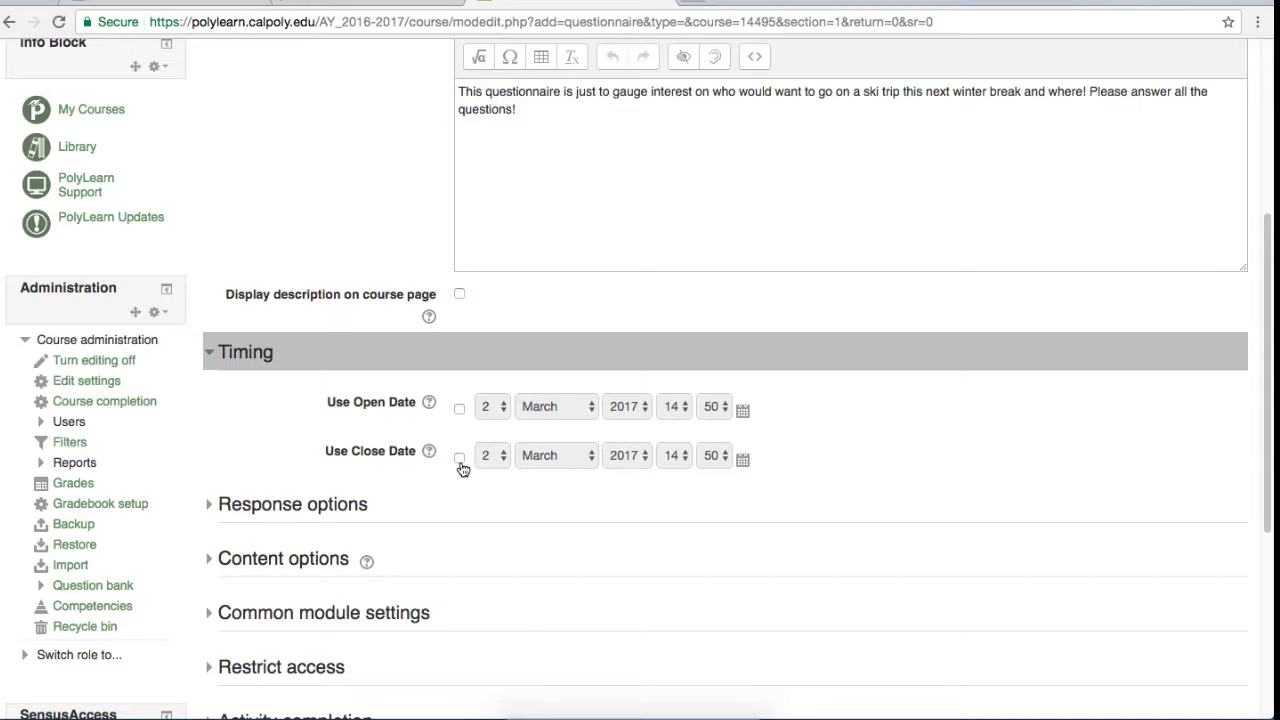
click(209, 355)
click(209, 406)
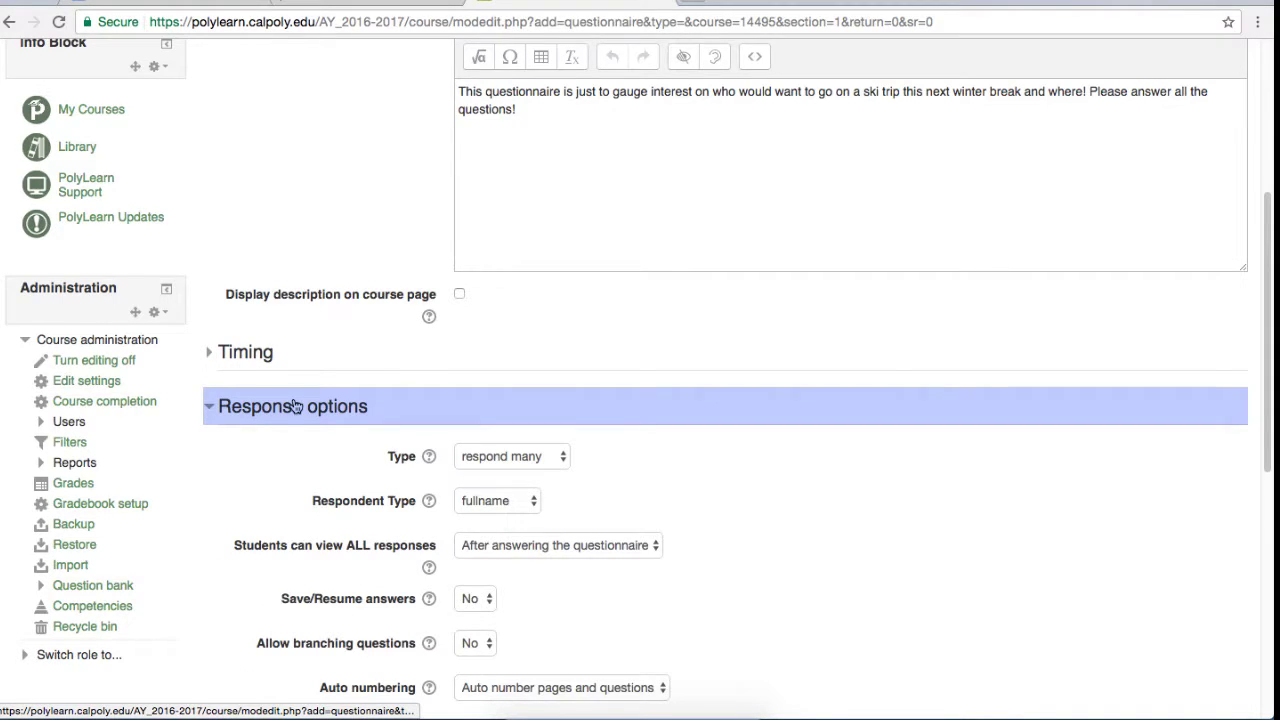
scroll(296, 406, down, 2)
scroll(294, 400, down, 1)
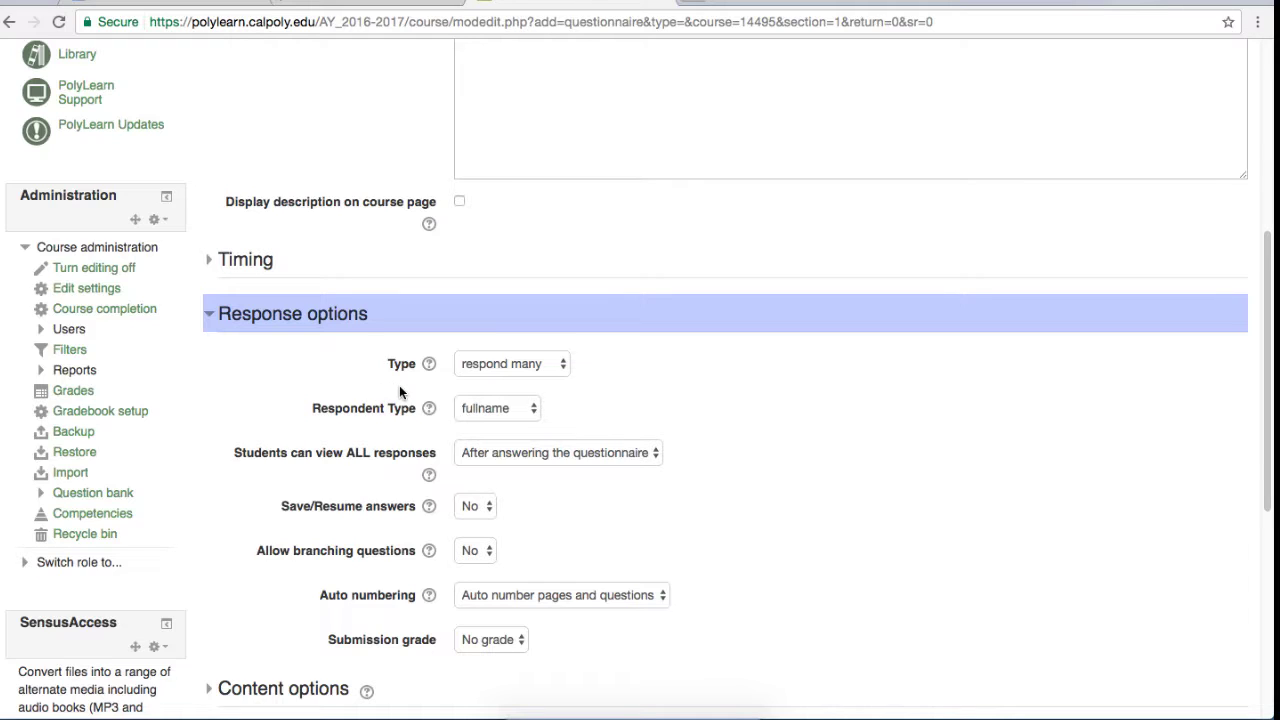
click(497, 363)
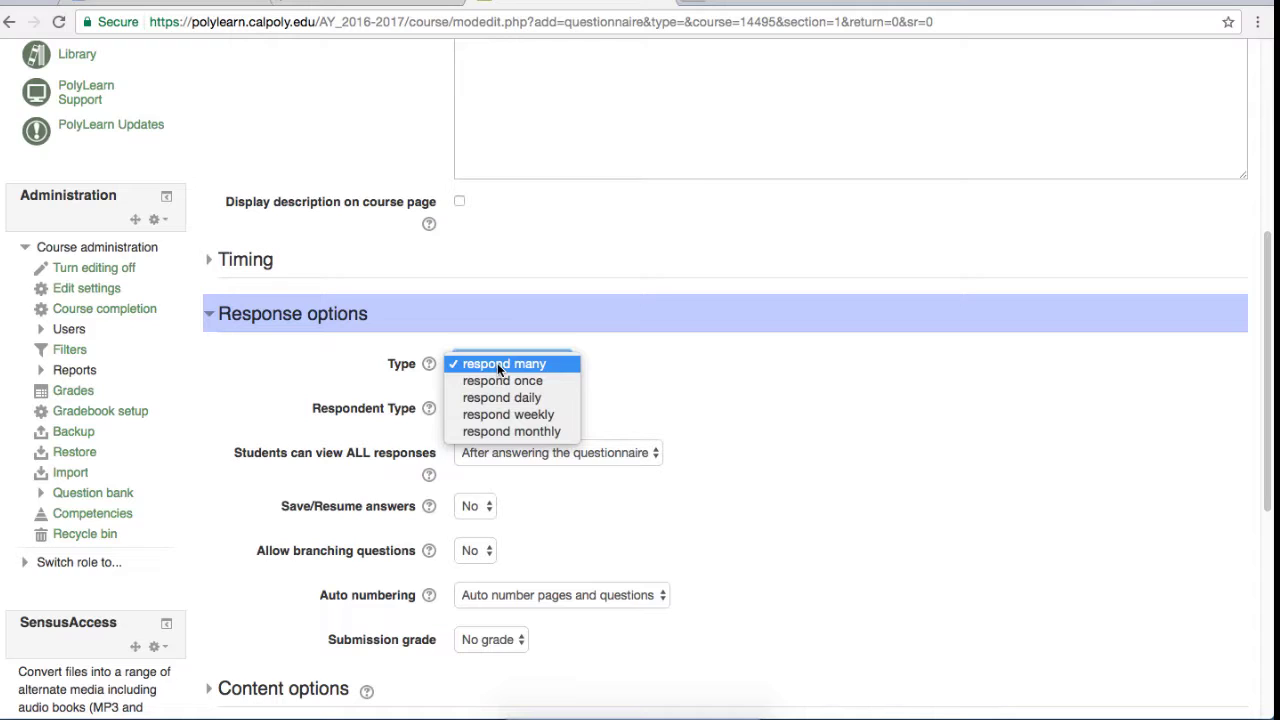
click(563, 365)
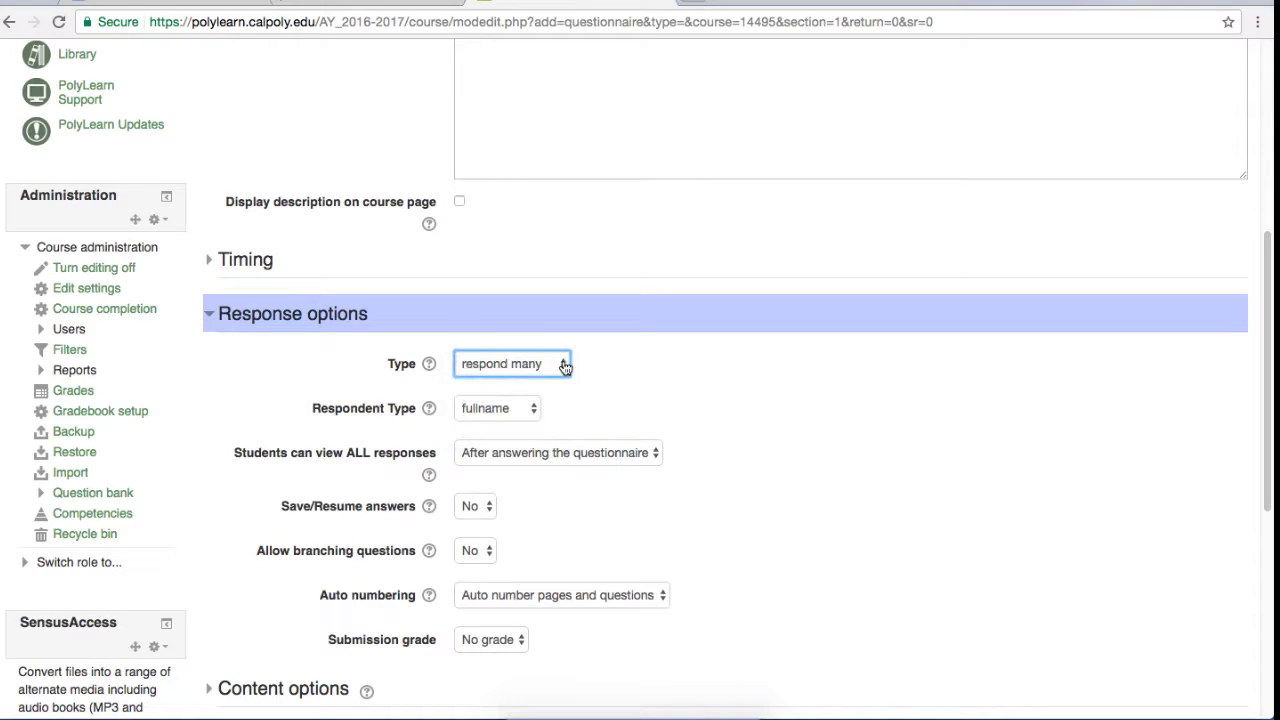
Make respondents anonymous, keeping branching questions at No and submission grade at No grade
click(521, 410)
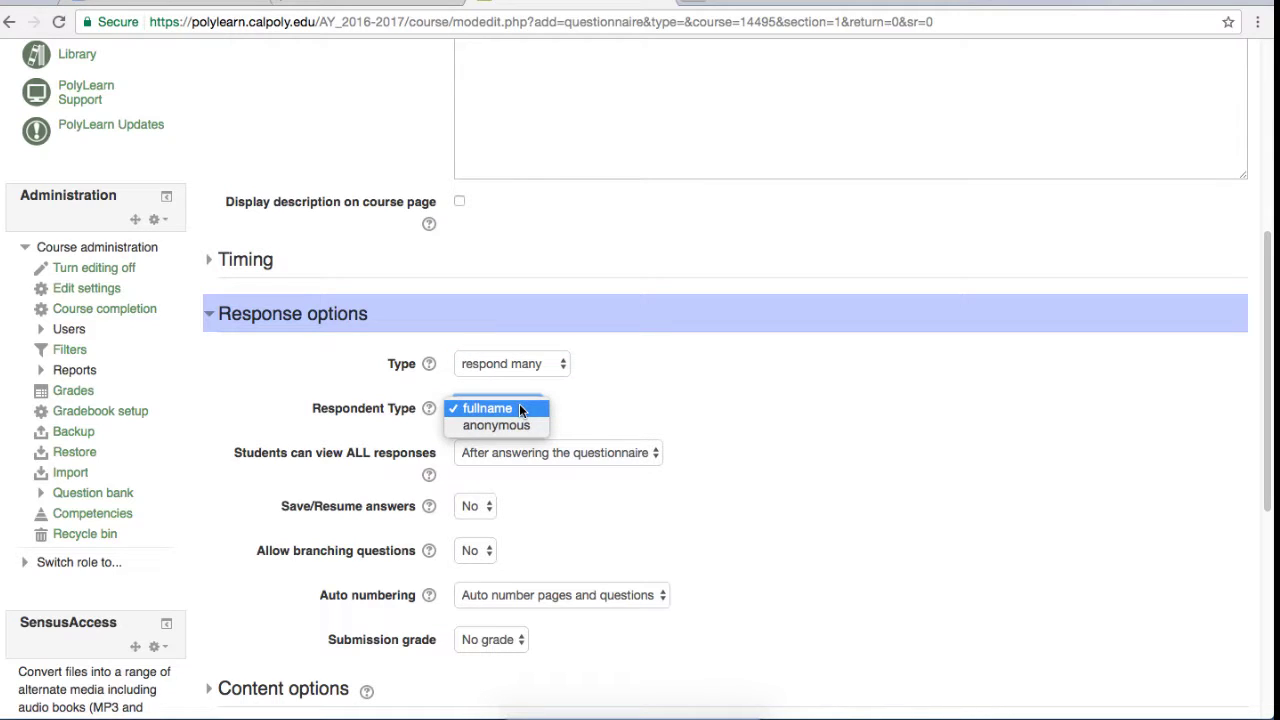
click(519, 424)
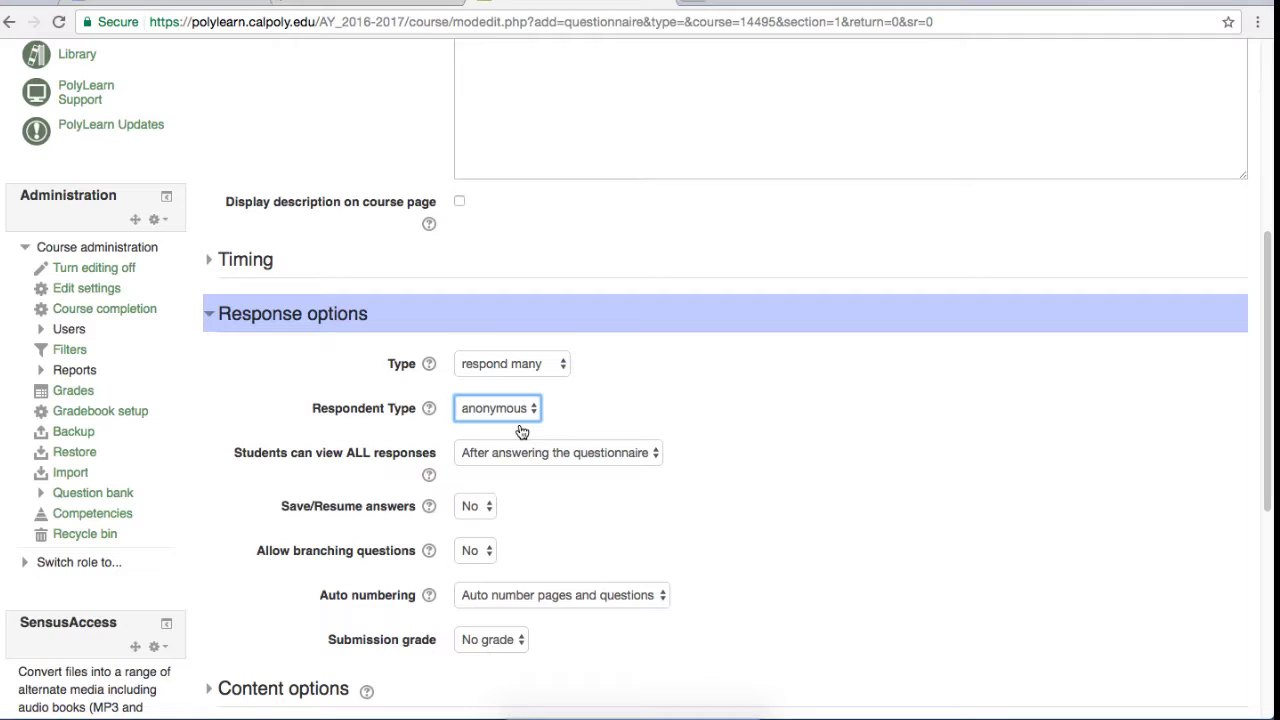
scroll(521, 430, down, 1)
click(479, 548)
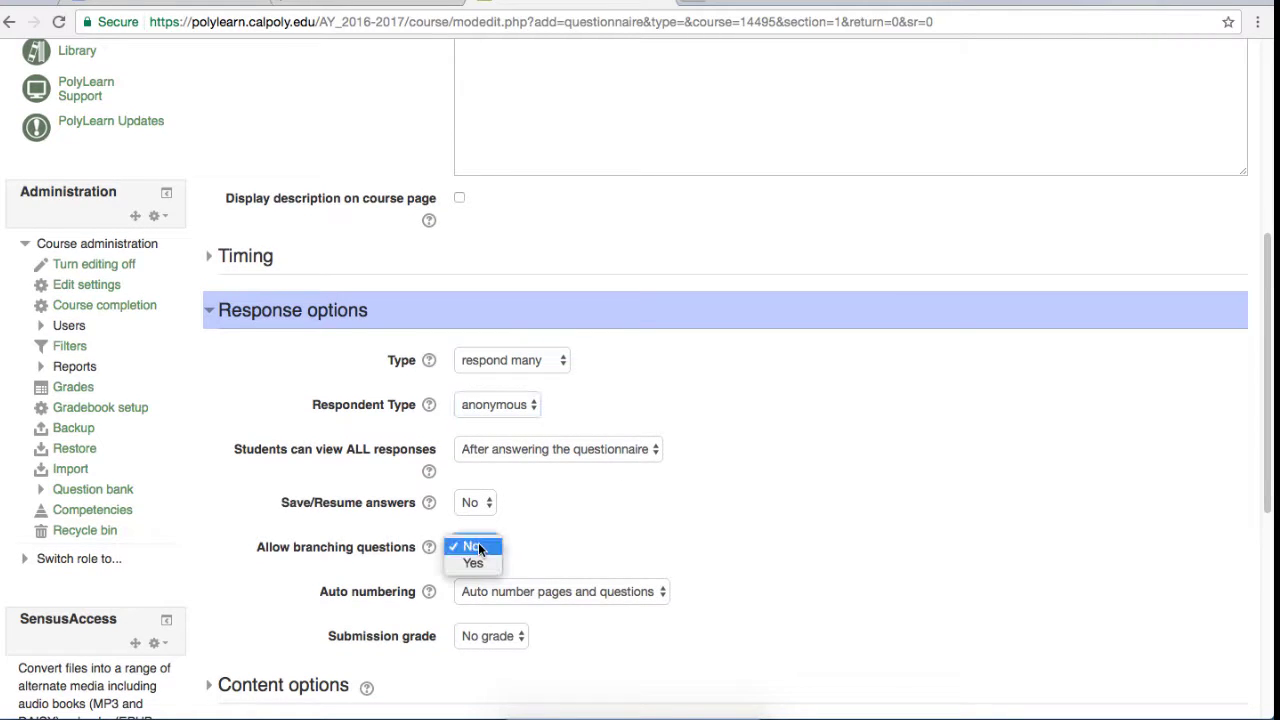
click(479, 547)
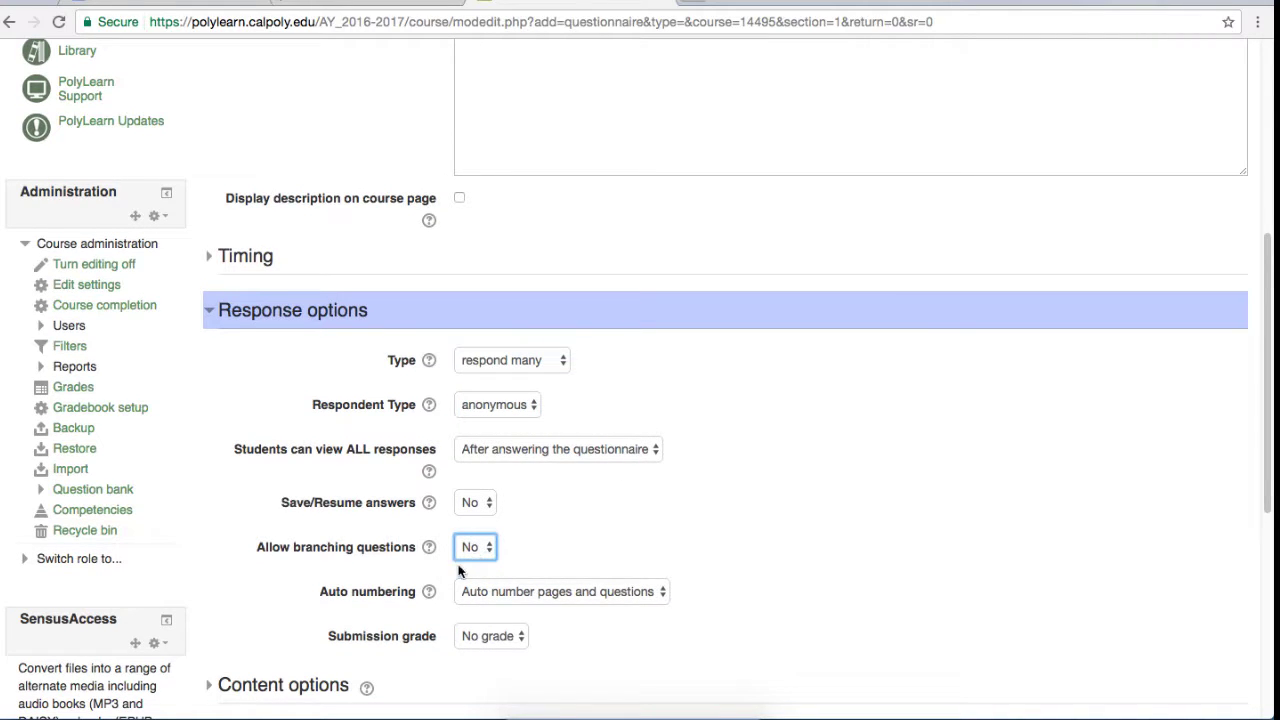
scroll(514, 634, down, 3)
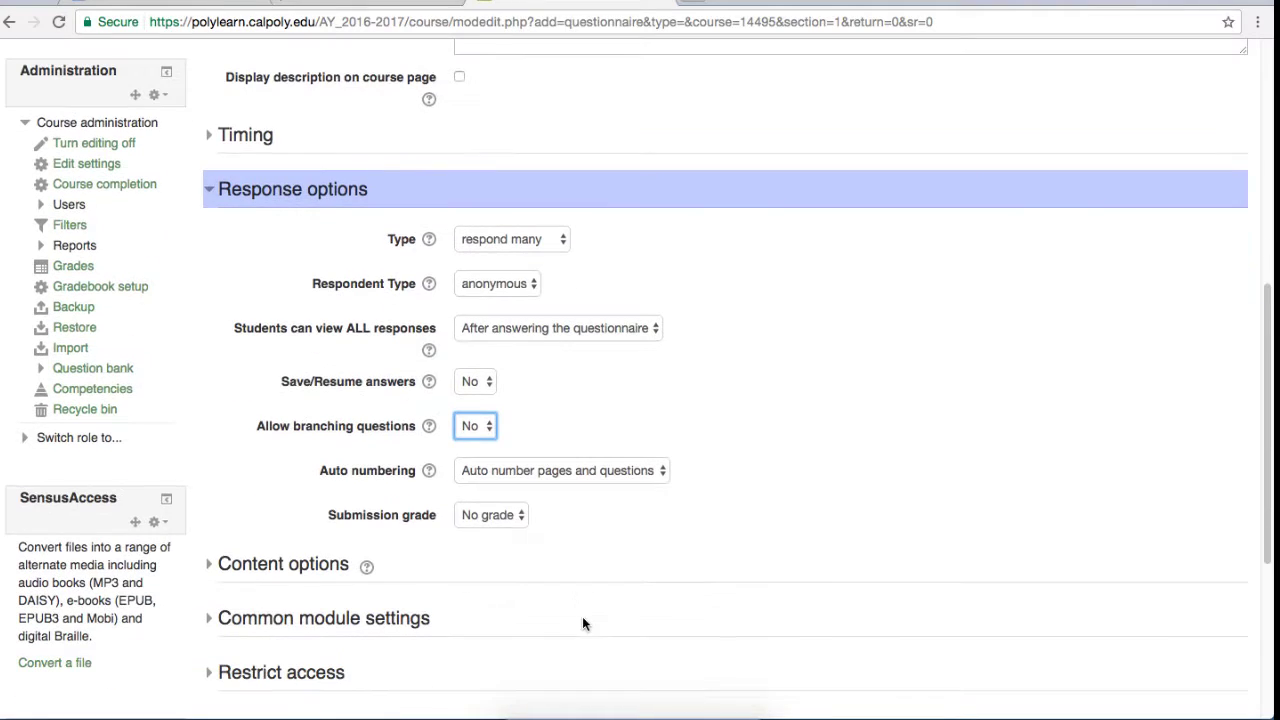
click(510, 519)
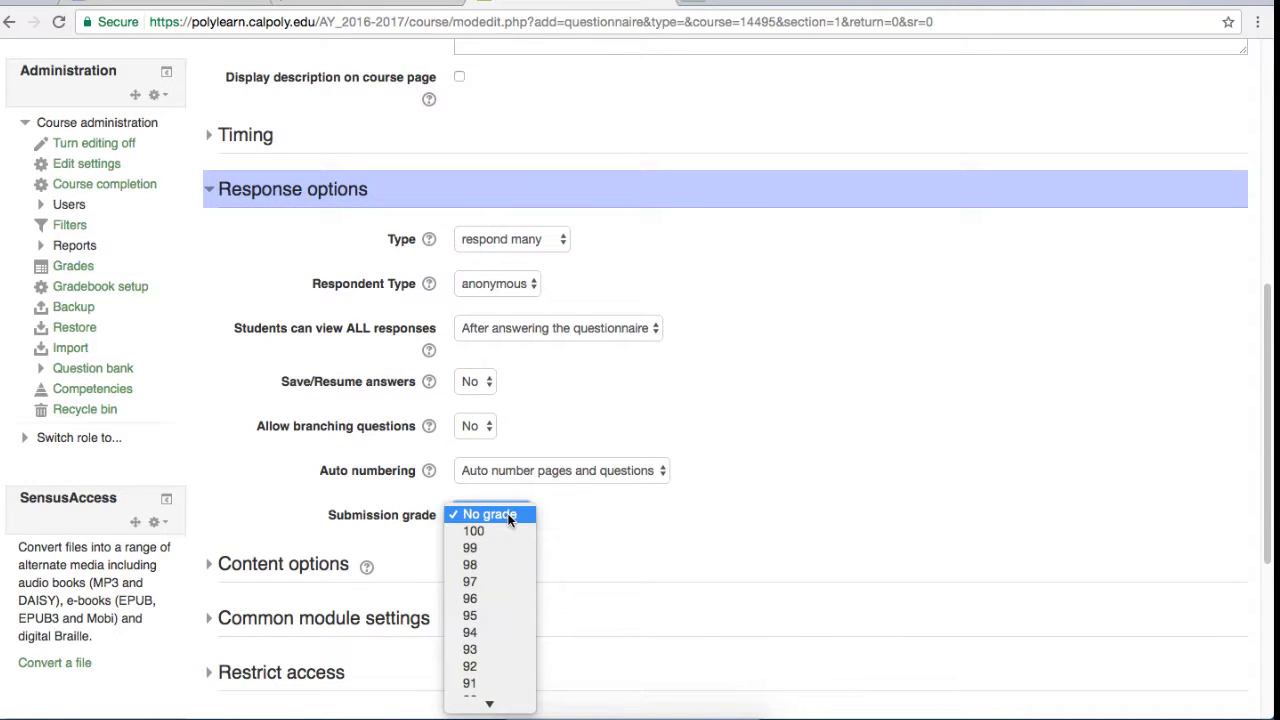
click(508, 517)
click(213, 190)
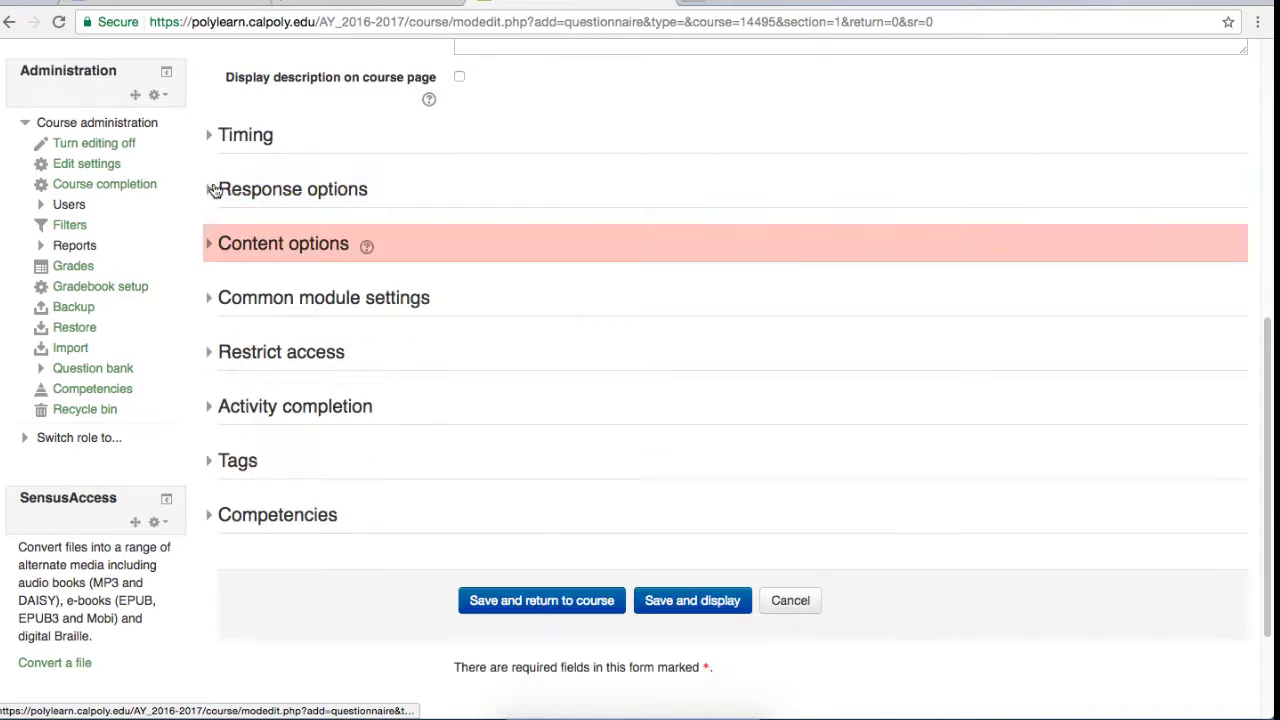
click(212, 243)
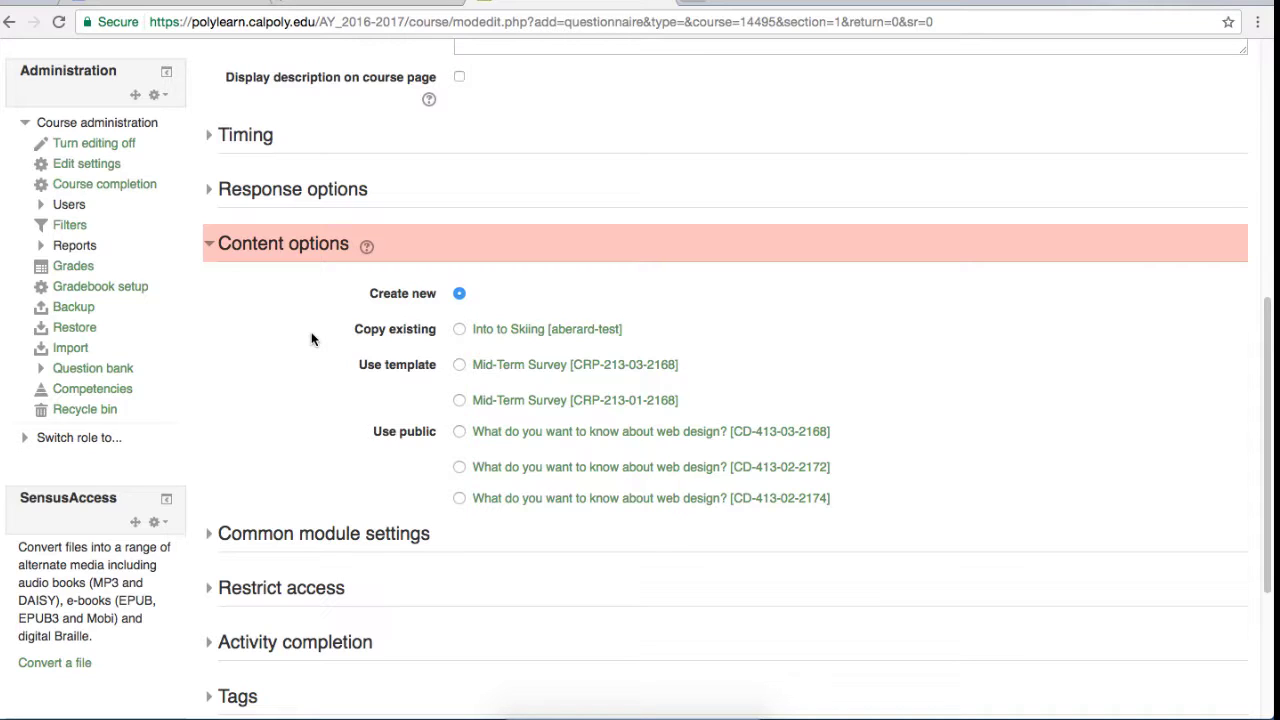
click(218, 243)
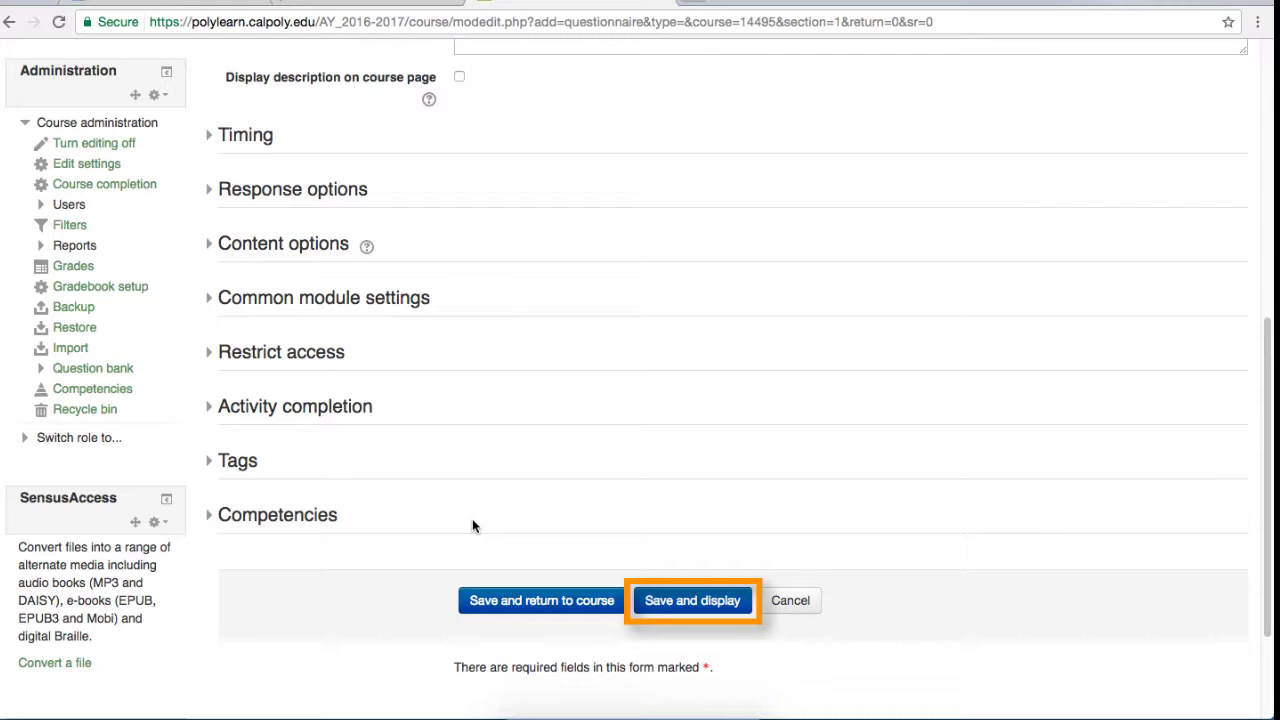
Save and display the Ski Questionnaire, then start adding an Essay Box question
click(665, 612)
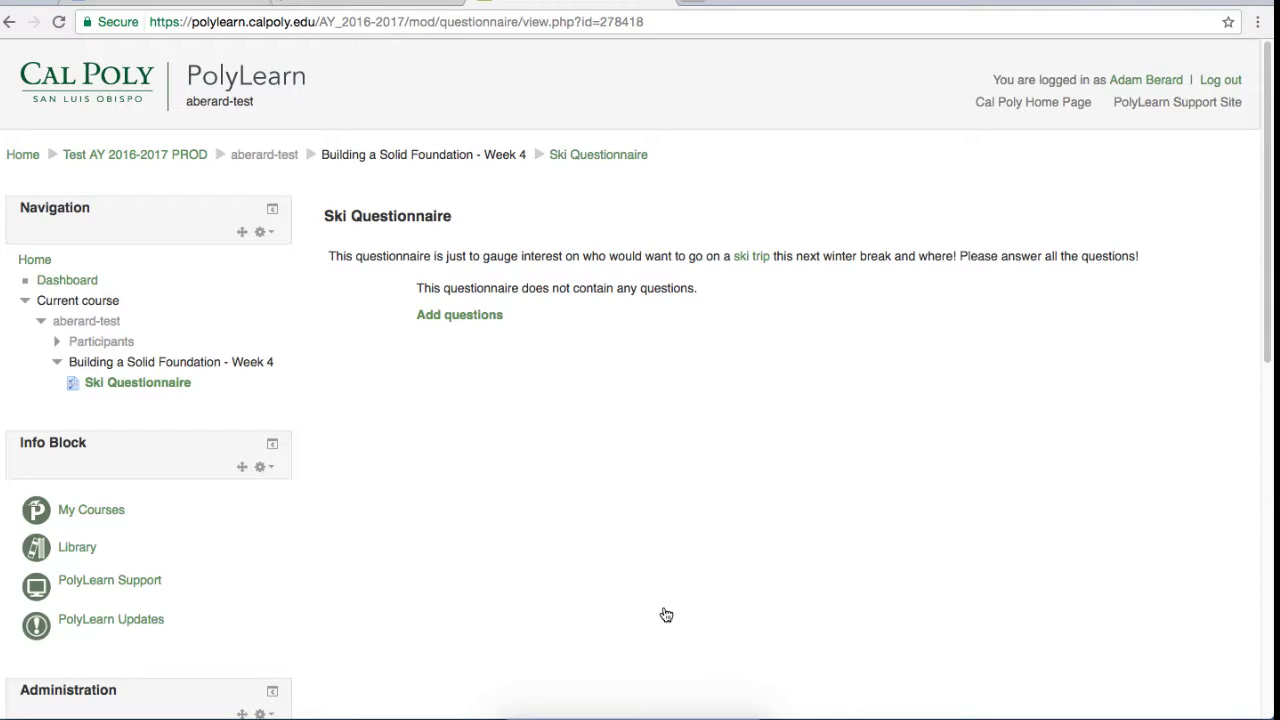
click(476, 316)
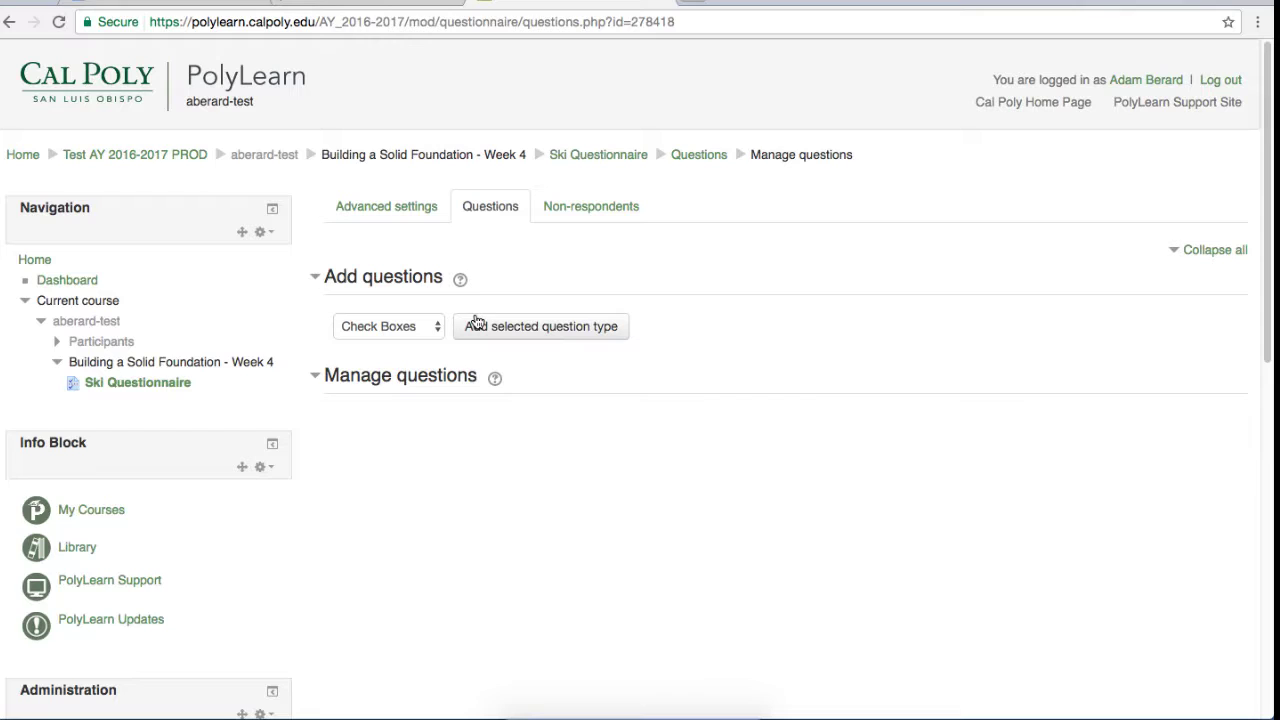
click(406, 322)
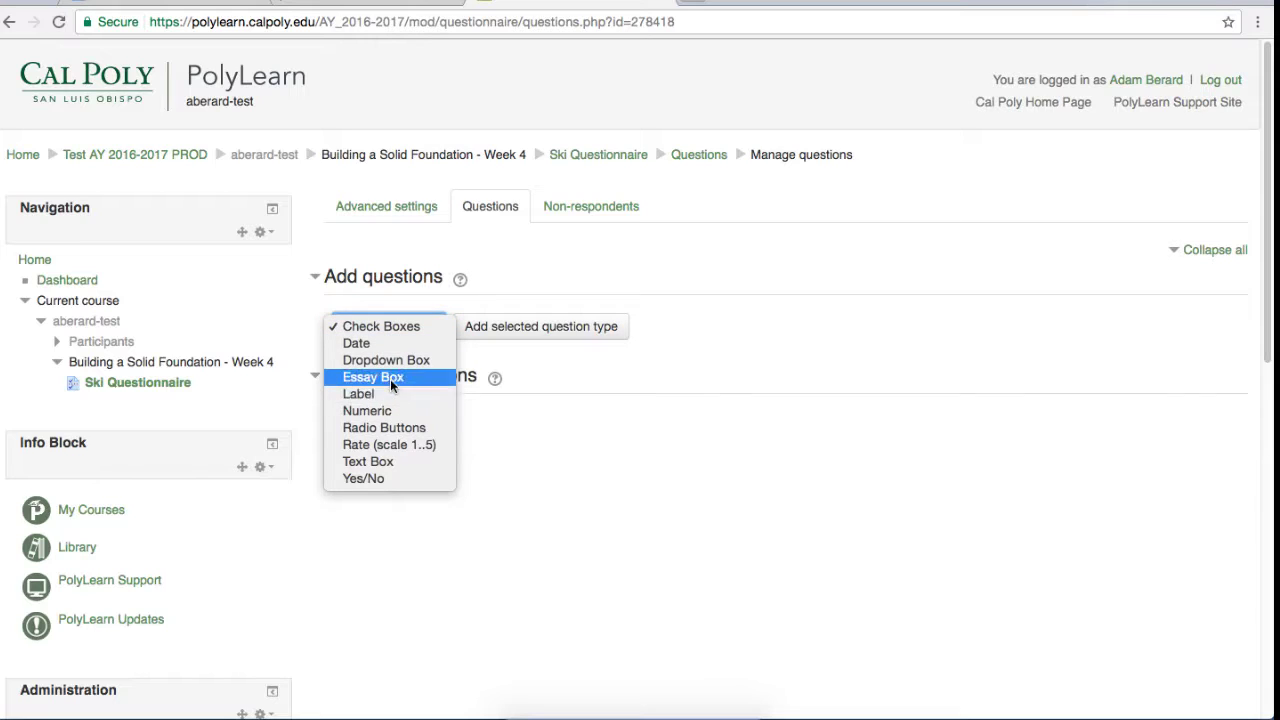
key(Escape)
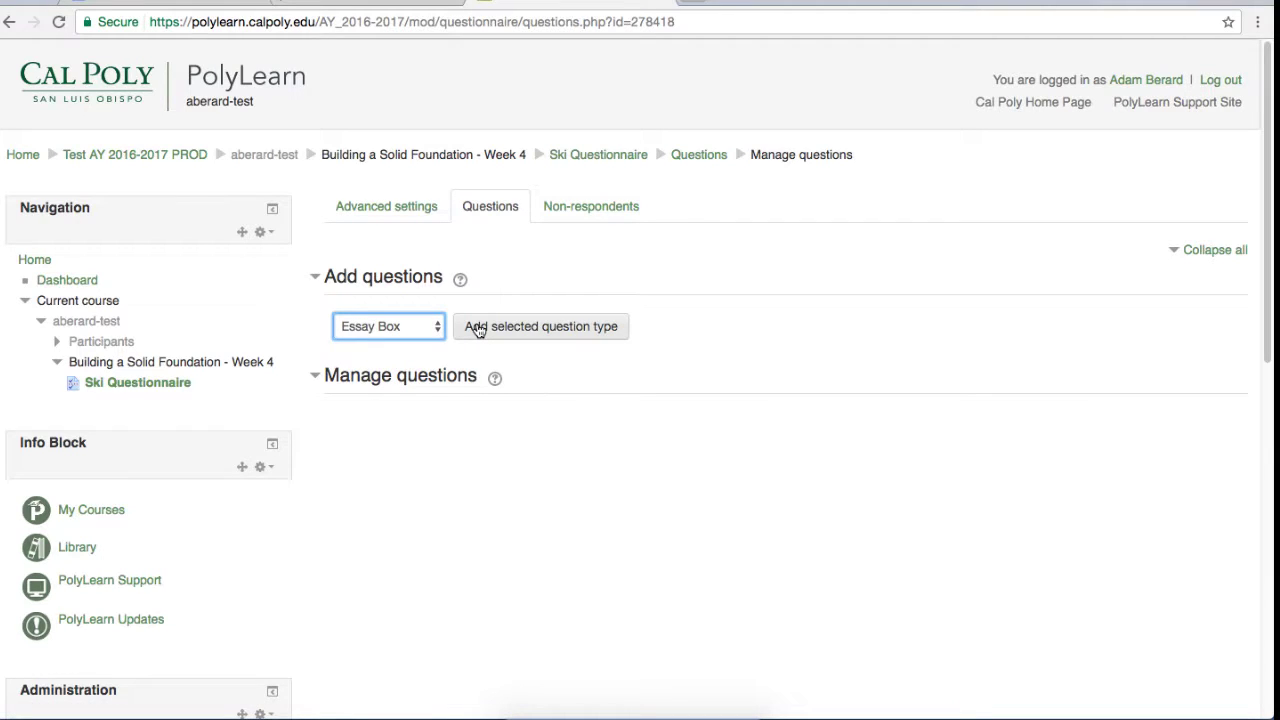
click(478, 328)
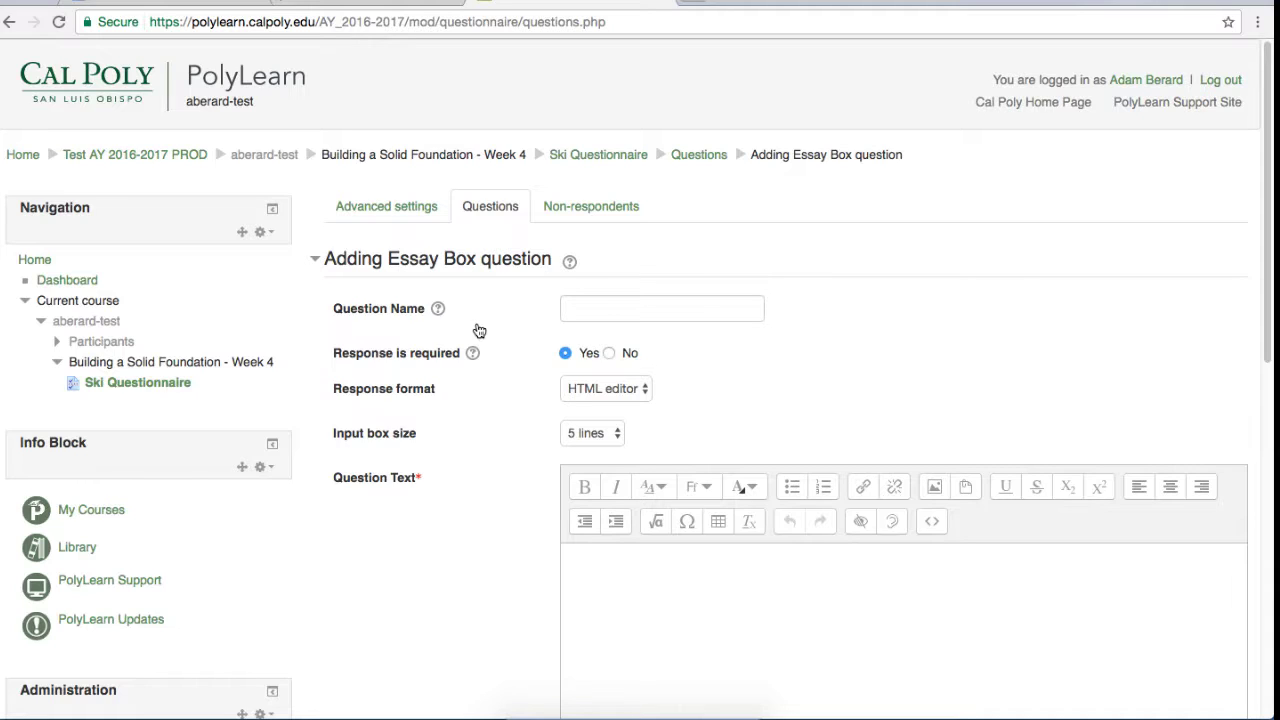
Name the essay question 'Essay Q - Why you', keeping HTML editor and a 5-line box
click(584, 306)
text(Essay )
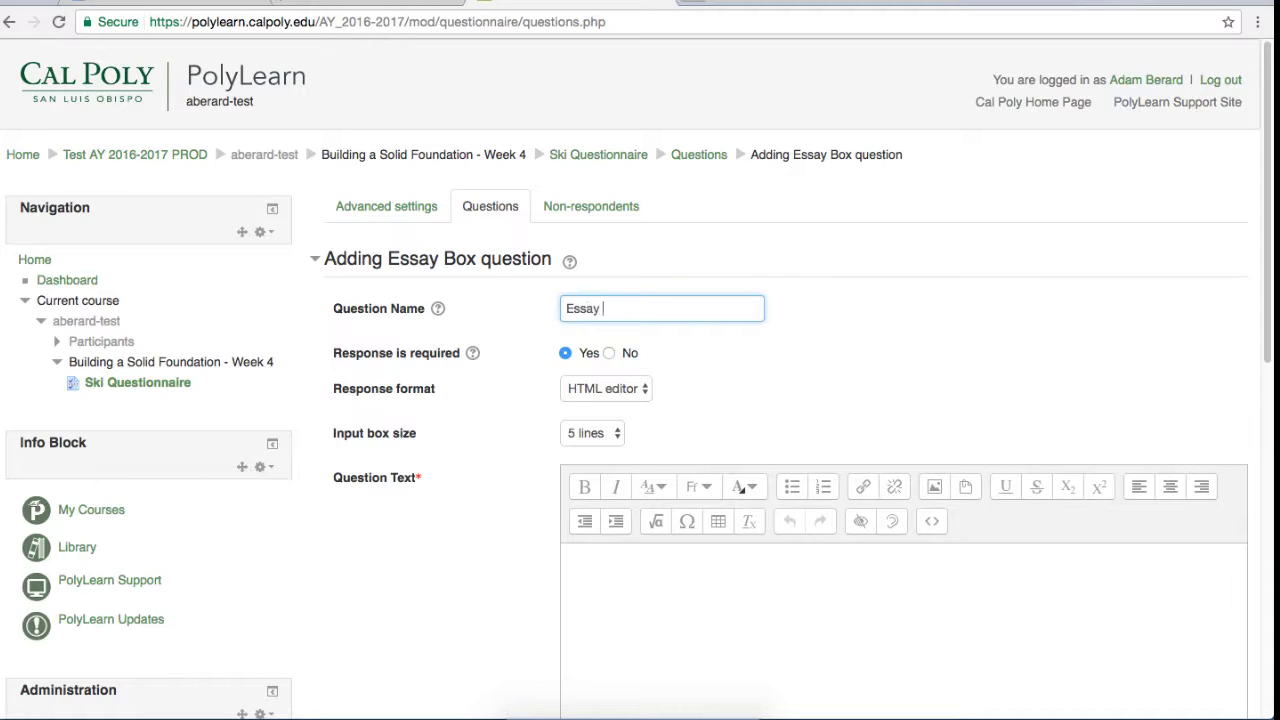
text(Q - Why you)
click(598, 391)
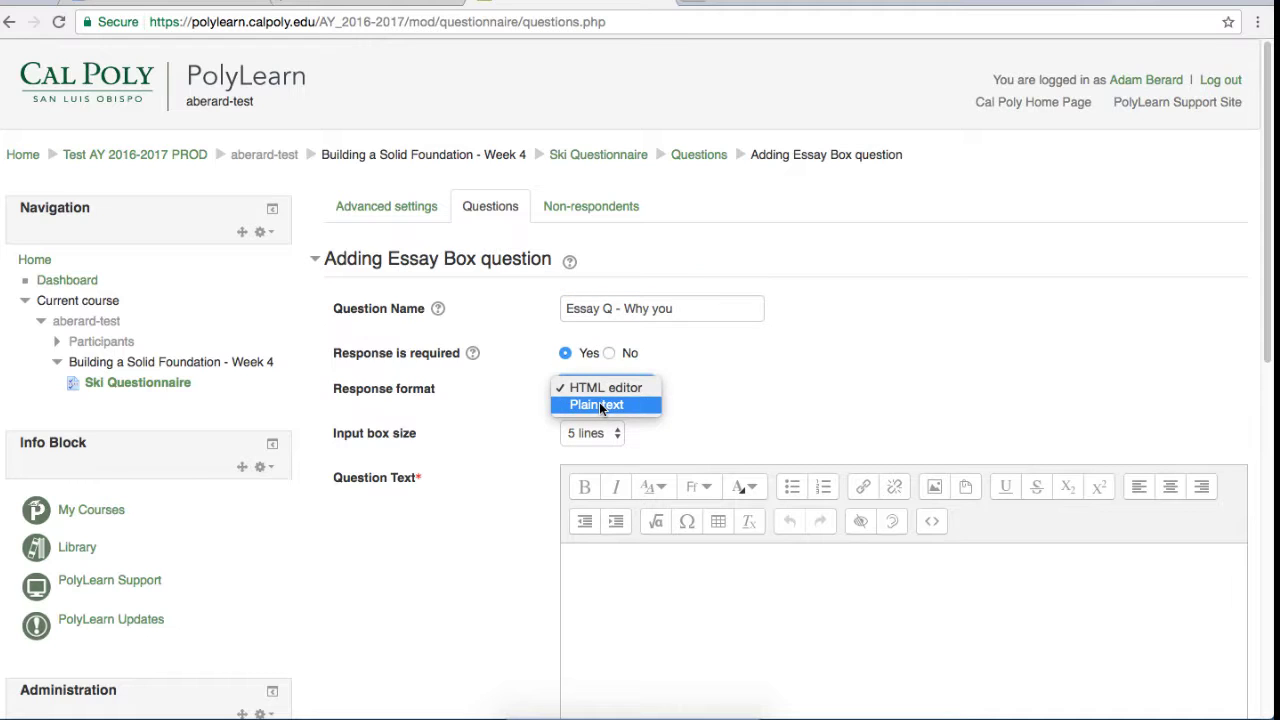
click(606, 388)
scroll(497, 369, down, 3)
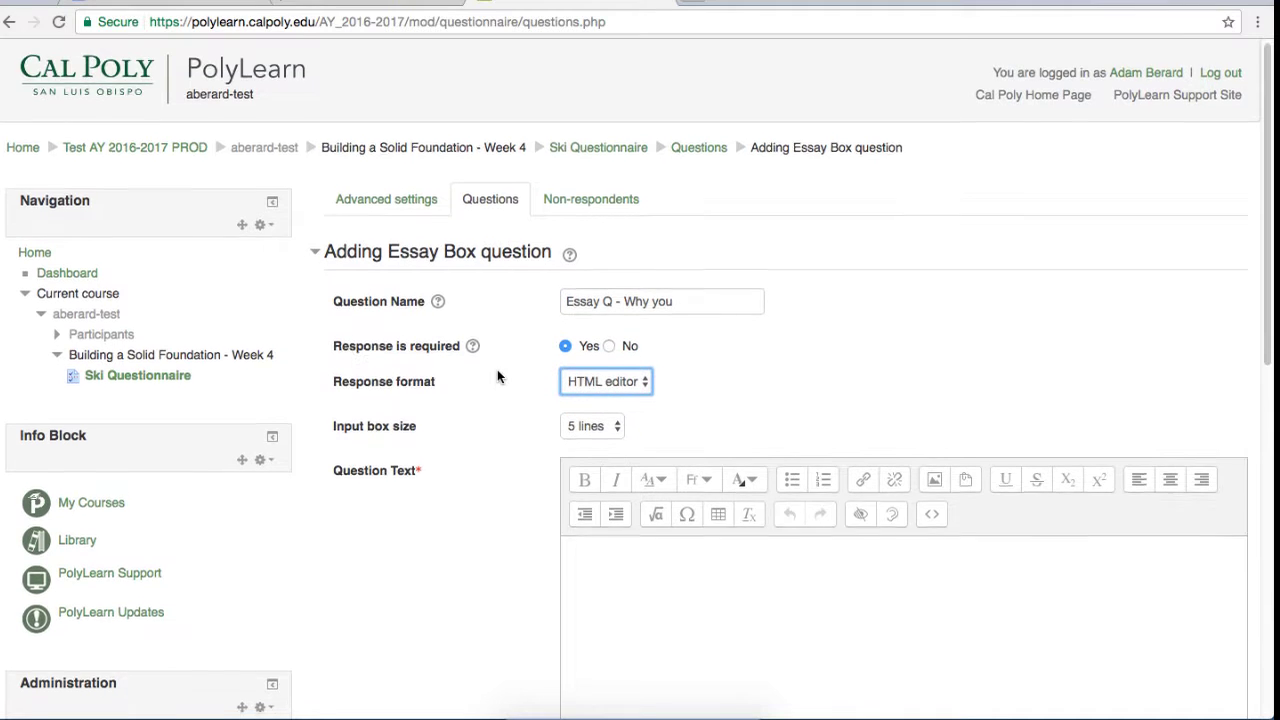
click(588, 298)
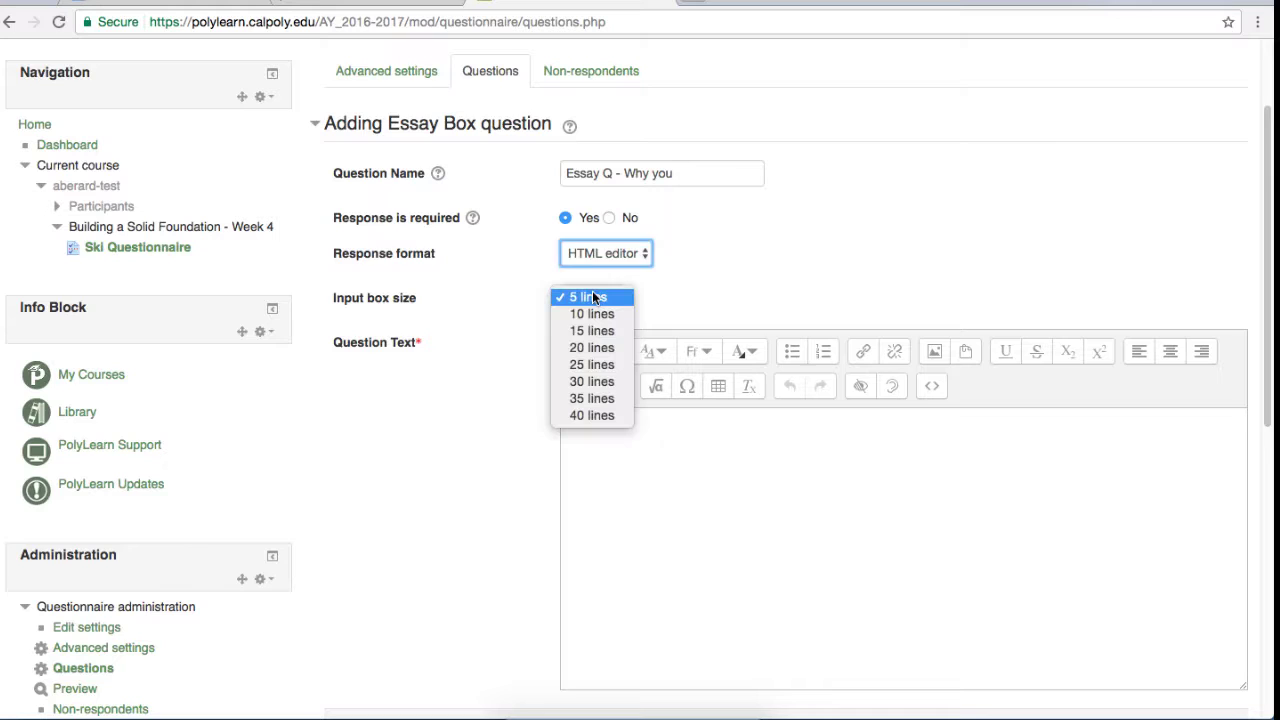
click(617, 298)
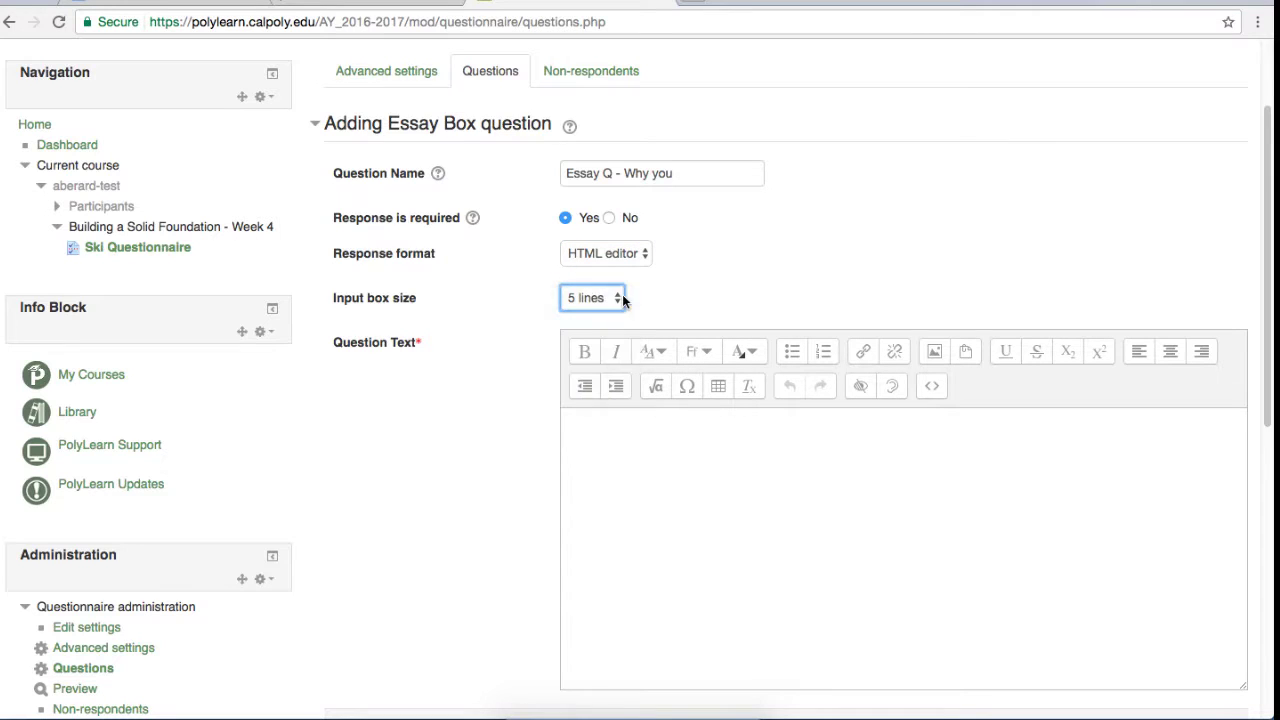
Enter the question text 'Do you believe you have what it takes to go on a ski trip with us? If so why?' and save
scroll(475, 307, down, 1)
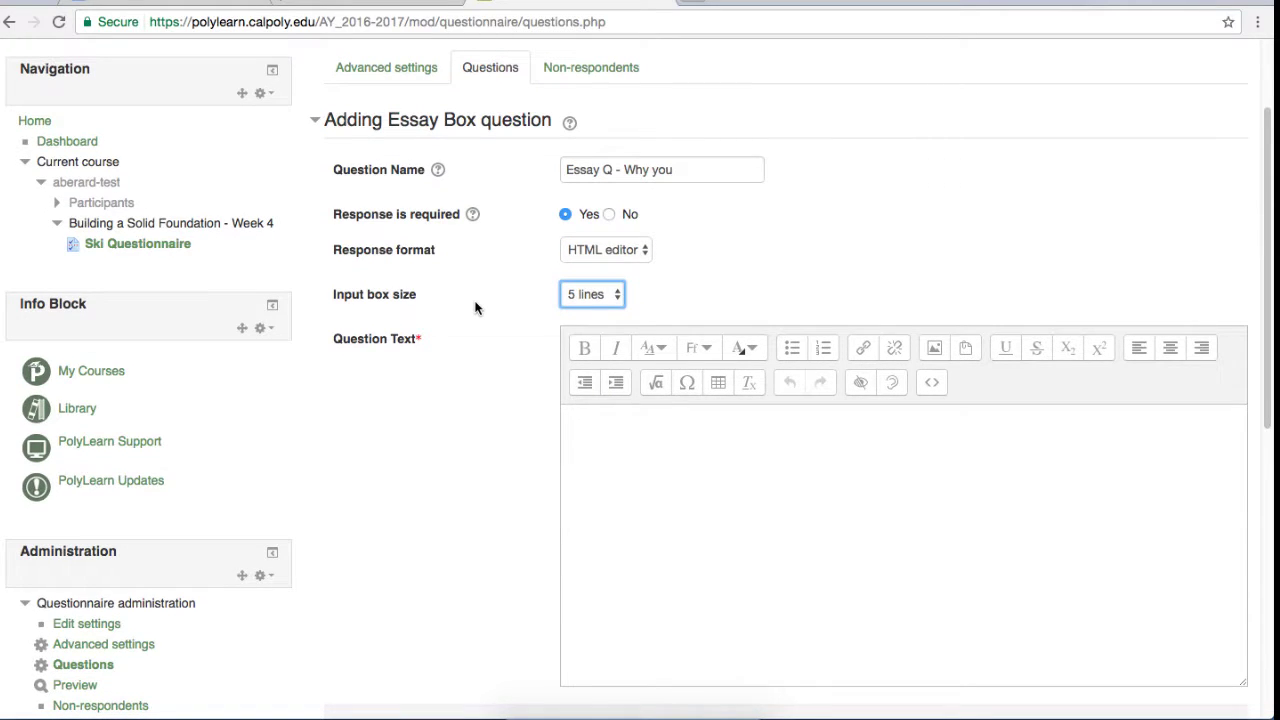
scroll(478, 307, down, 3)
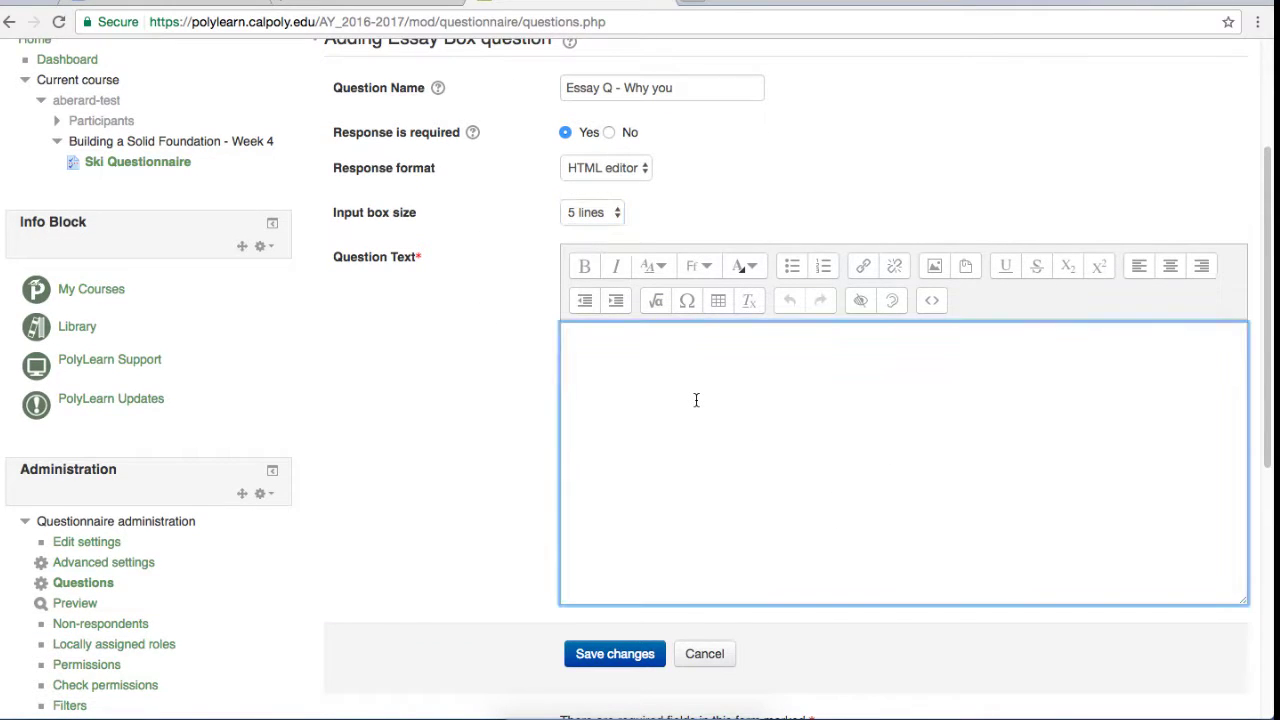
text(Do you be)
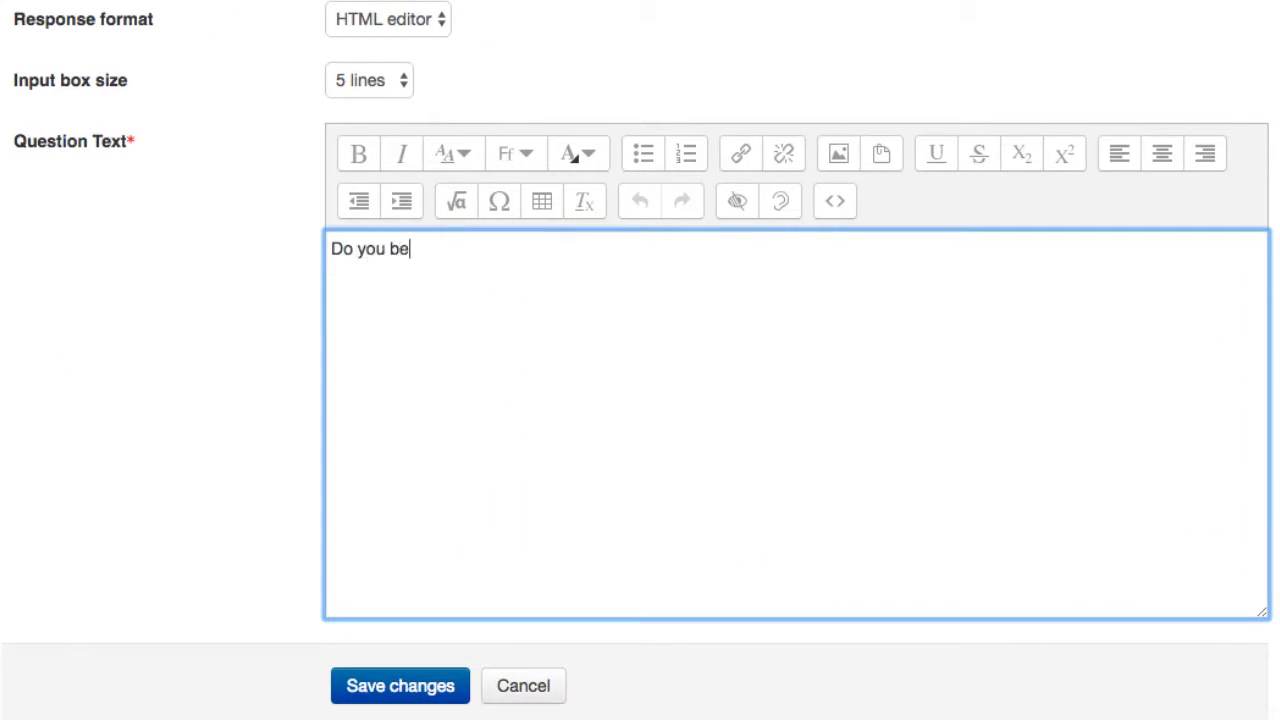
text(lieve you have what it takes to go on a ski trip with us? if)
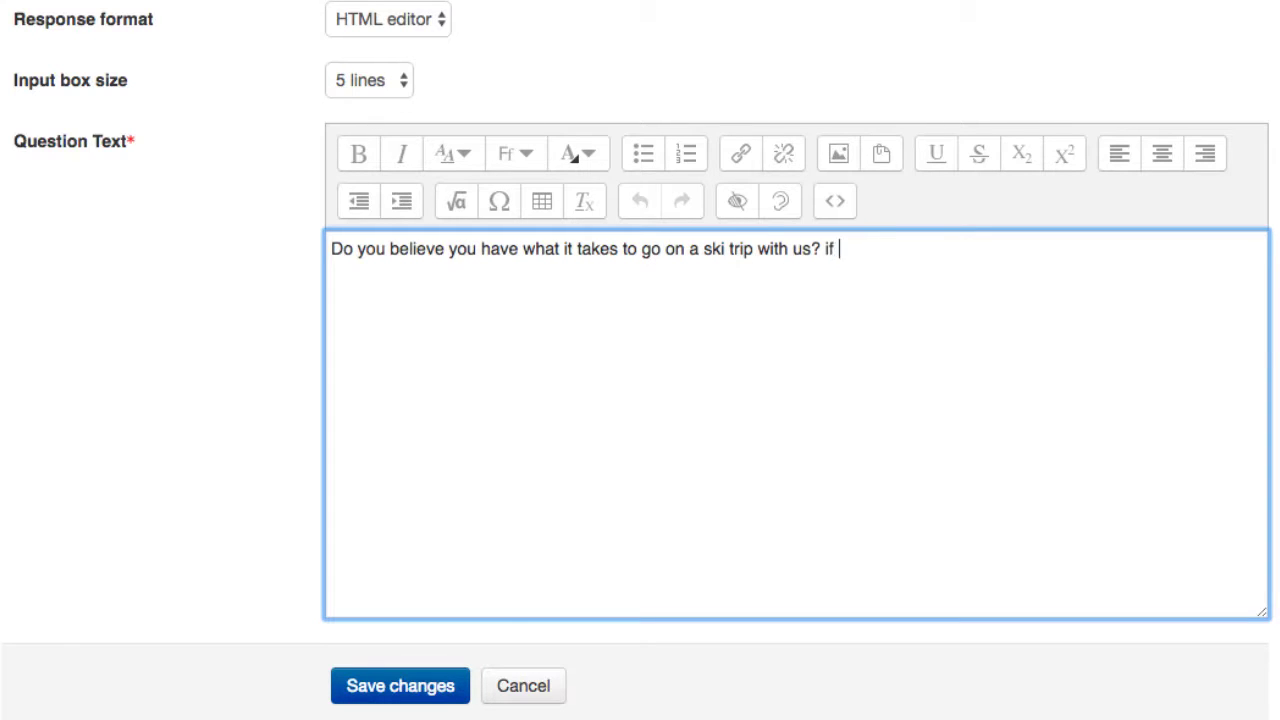
key(BackSpace)
key(BackSpace)
key(BackSpace)
text(If so why?)
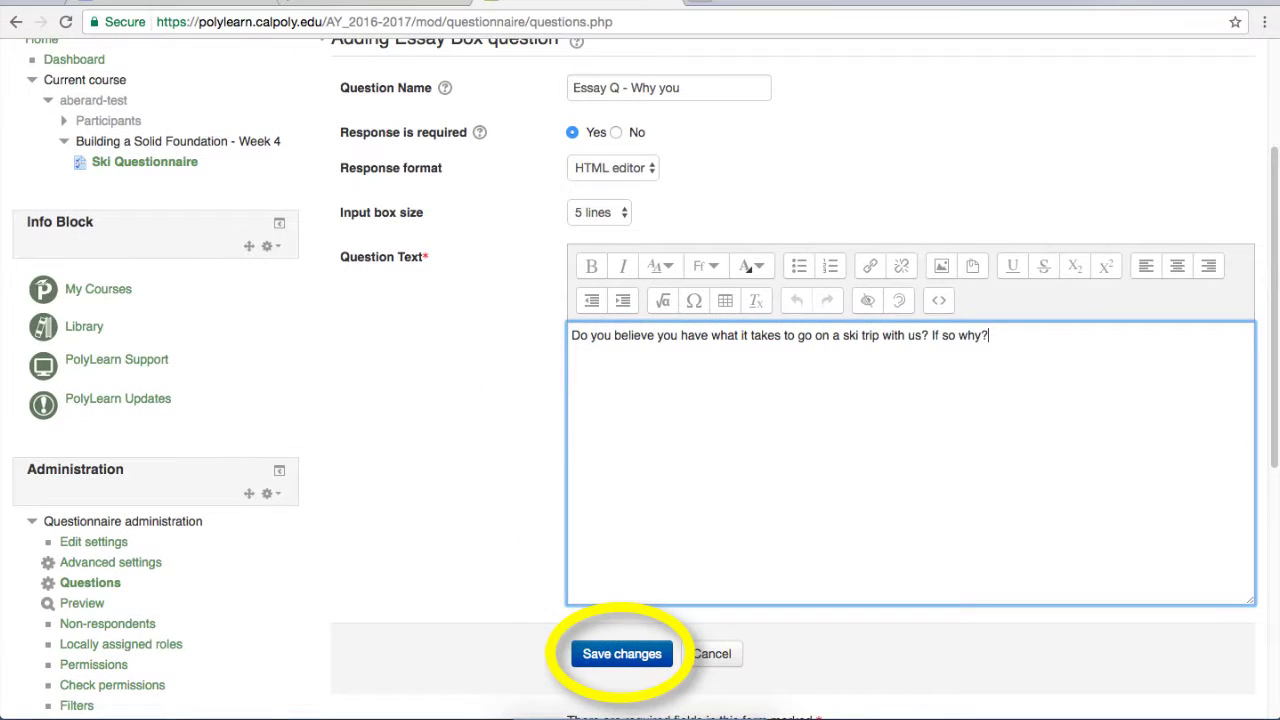
scroll(651, 457, down, 5)
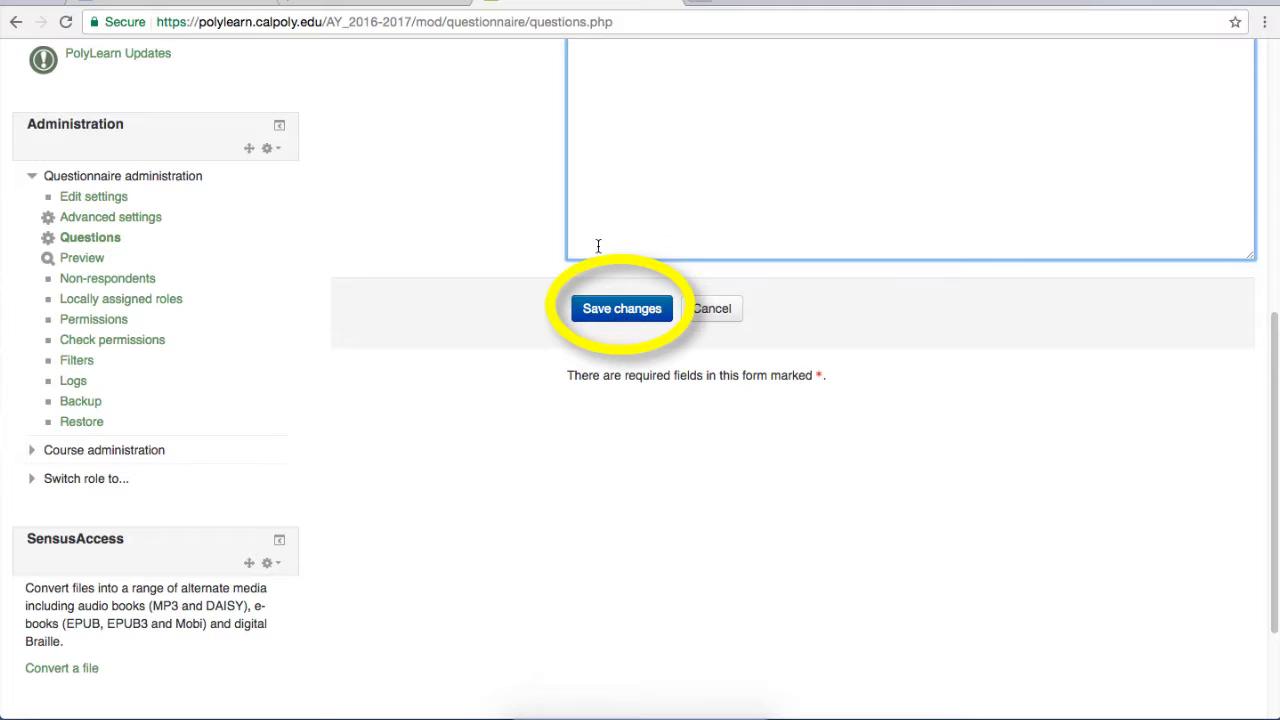
click(614, 312)
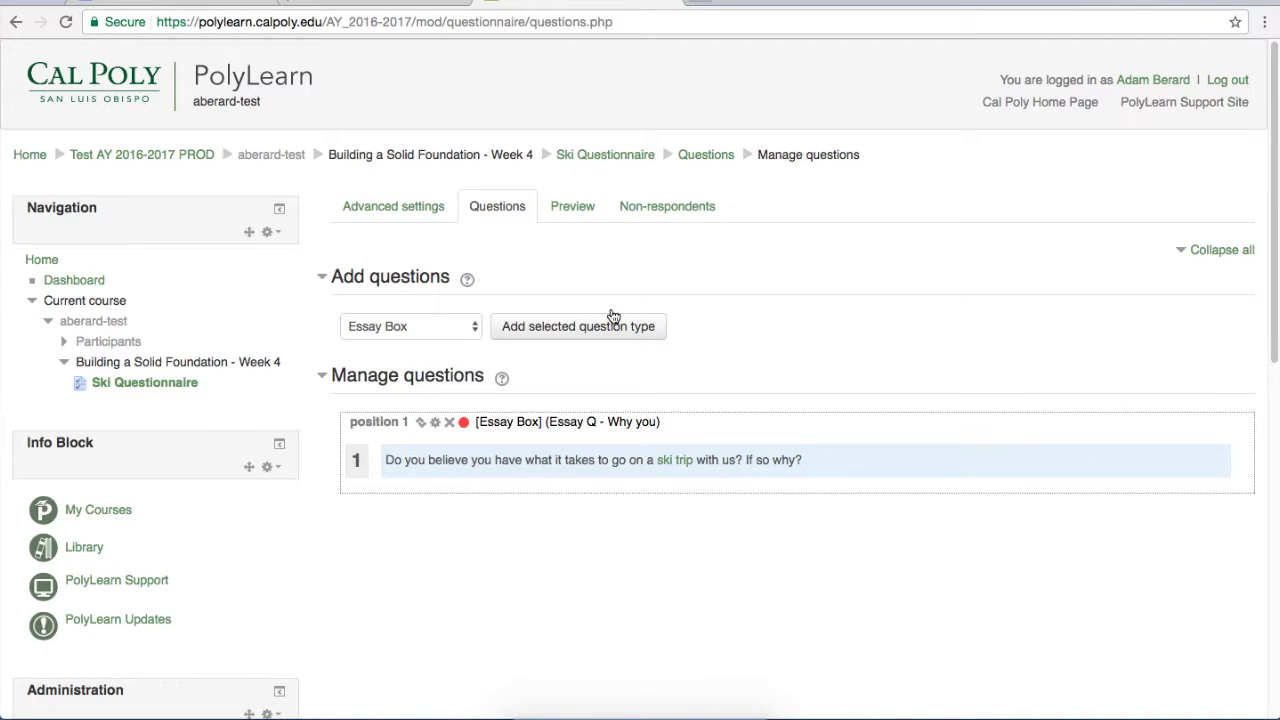
Start a new Check Boxes question from the question-type list
click(378, 334)
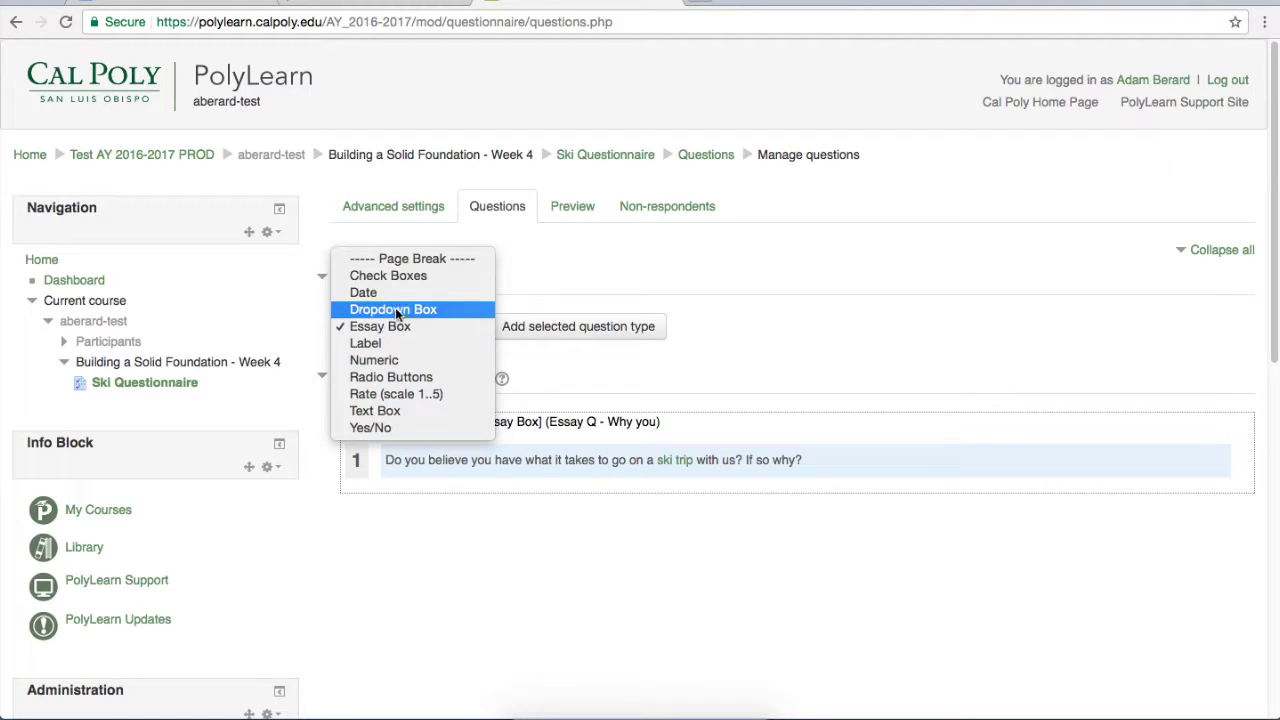
click(396, 278)
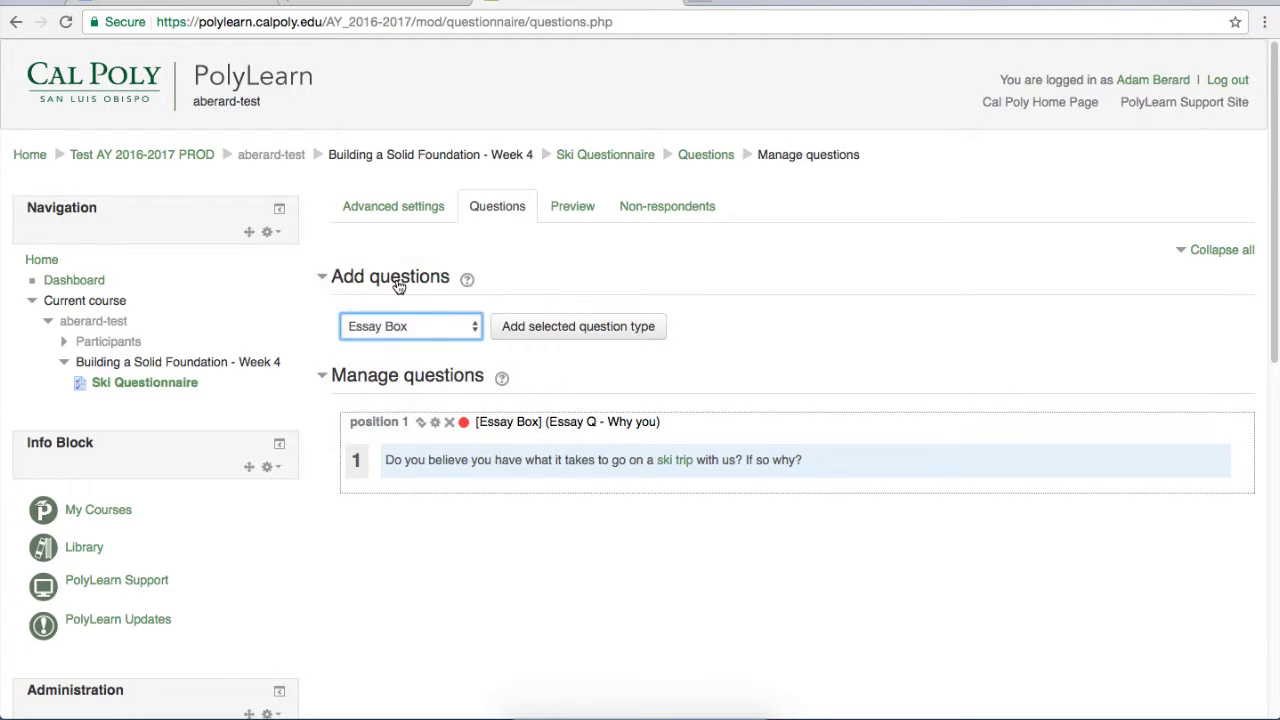
click(547, 330)
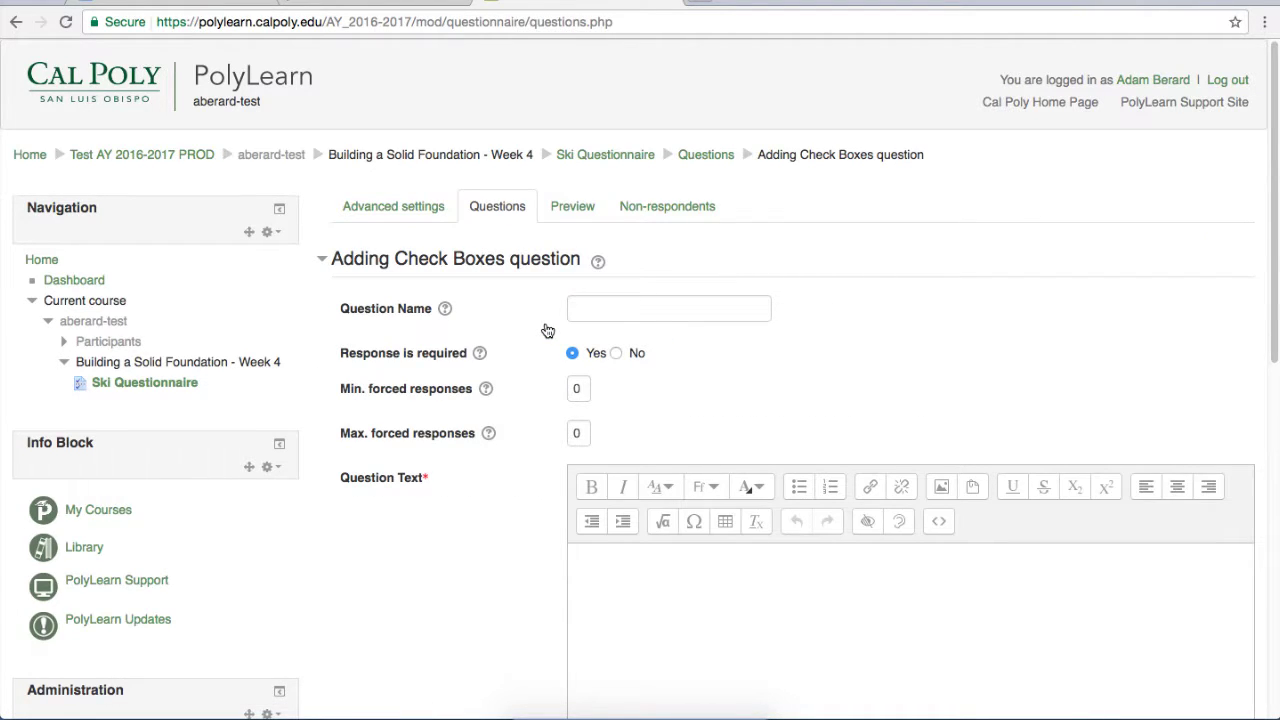
Name the question 'Boxes - Locations' and set Response is required to No
click(583, 306)
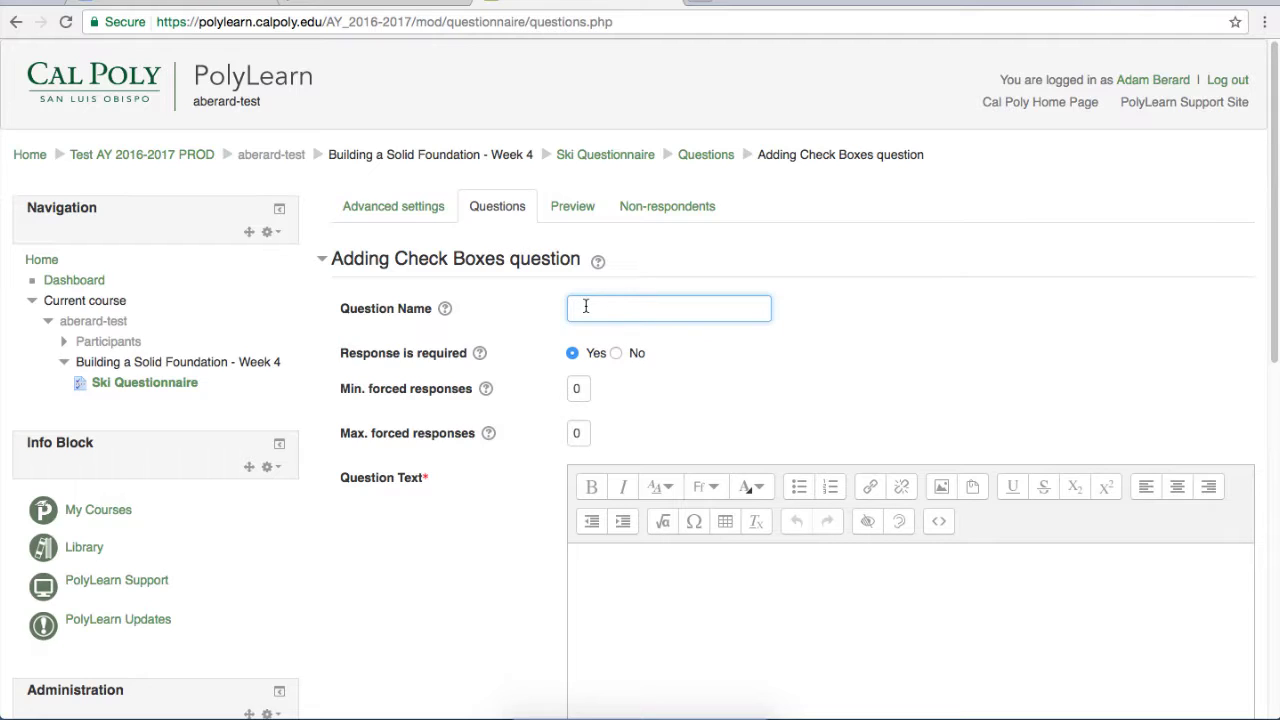
text(Boxes - Locations)
click(616, 353)
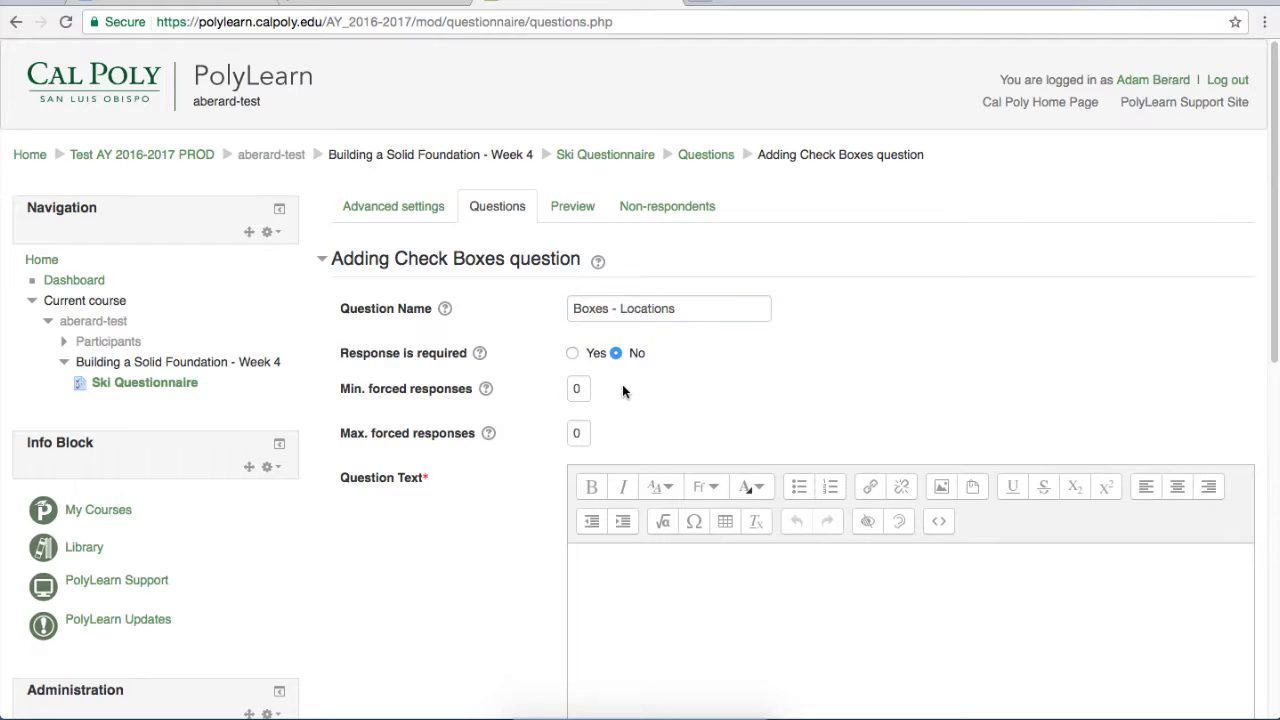
Enter the question text 'Which of these locations would you like to visit and ski at?'
scroll(530, 385, down, 3)
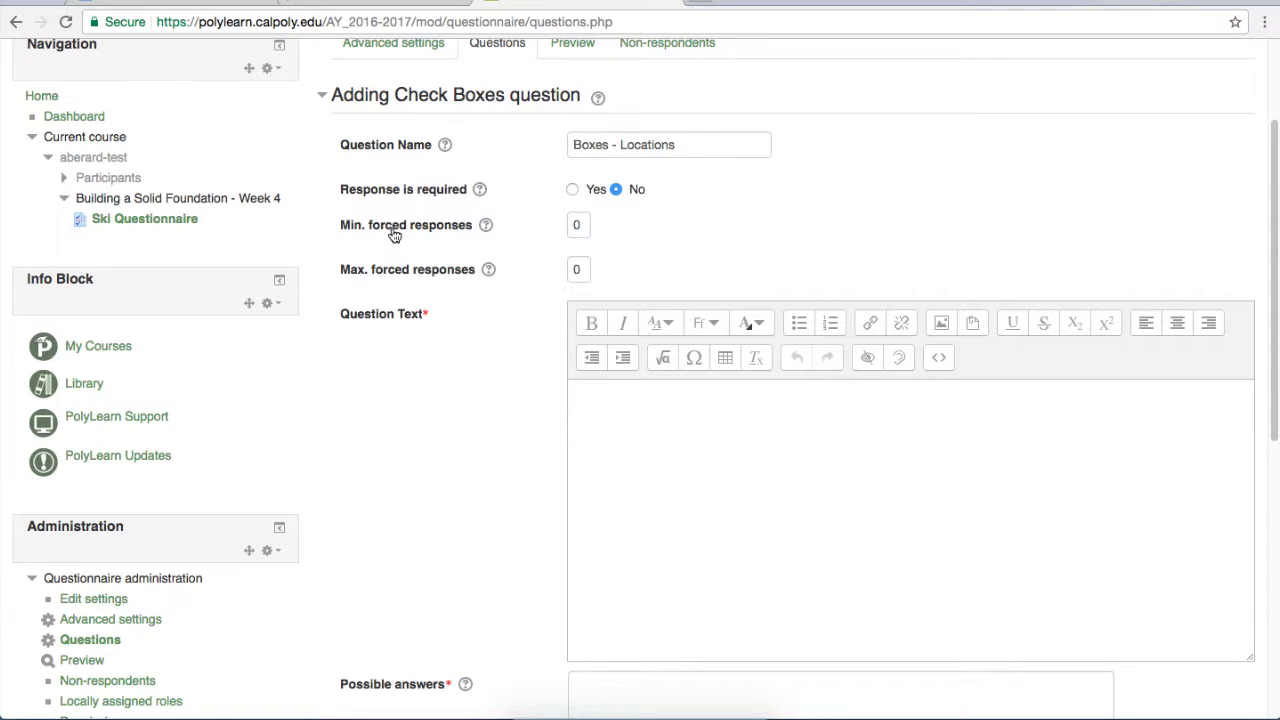
scroll(395, 235, down, 2)
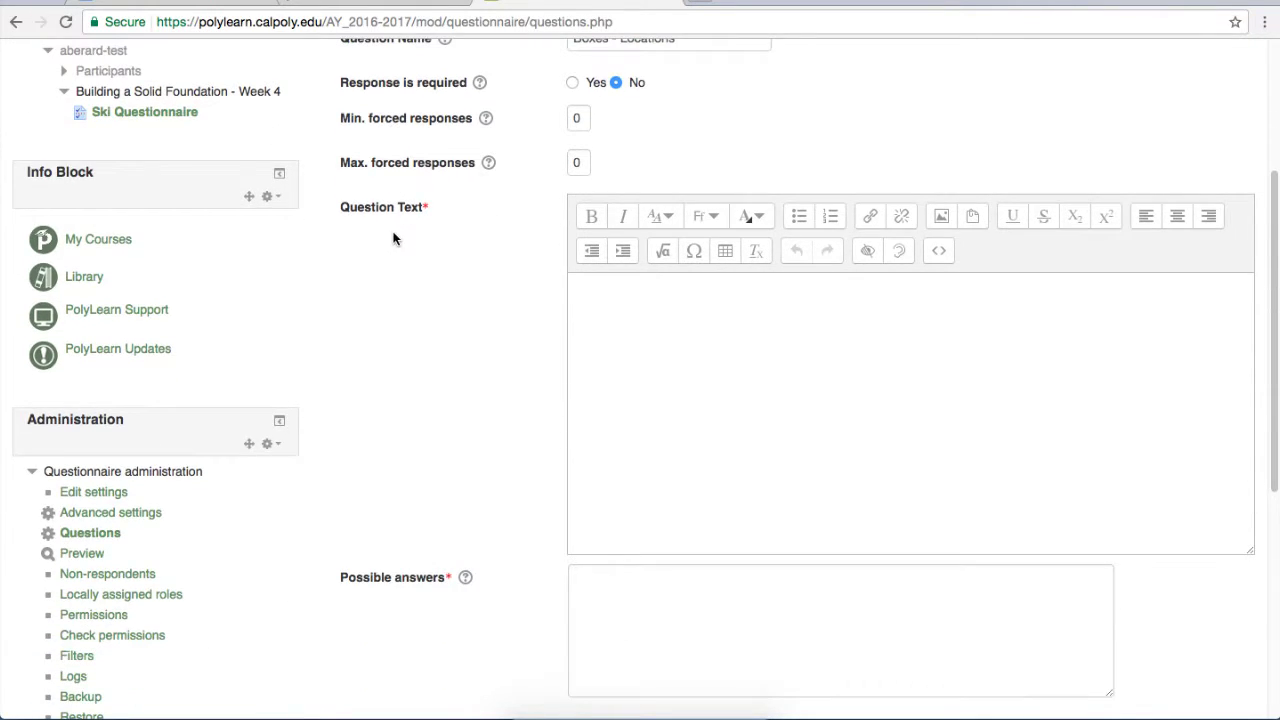
click(616, 300)
text(Which o)
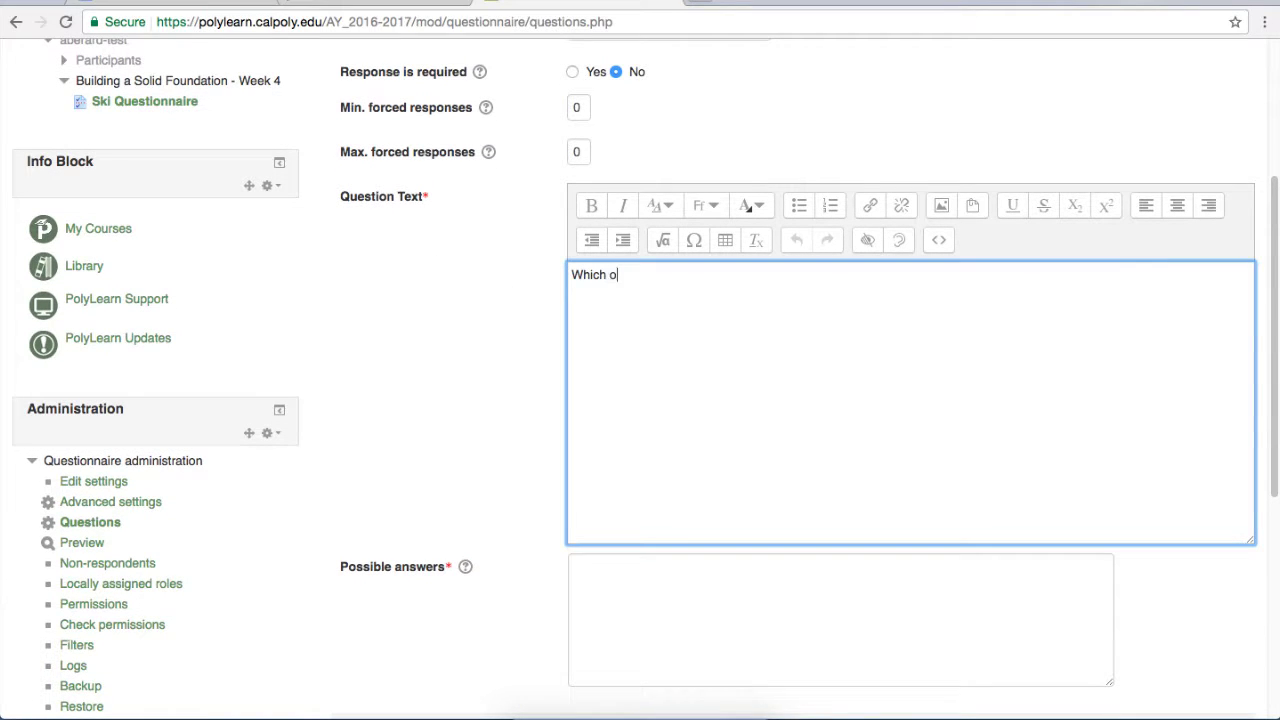
text(f these locations would you like to visit and ski at?)
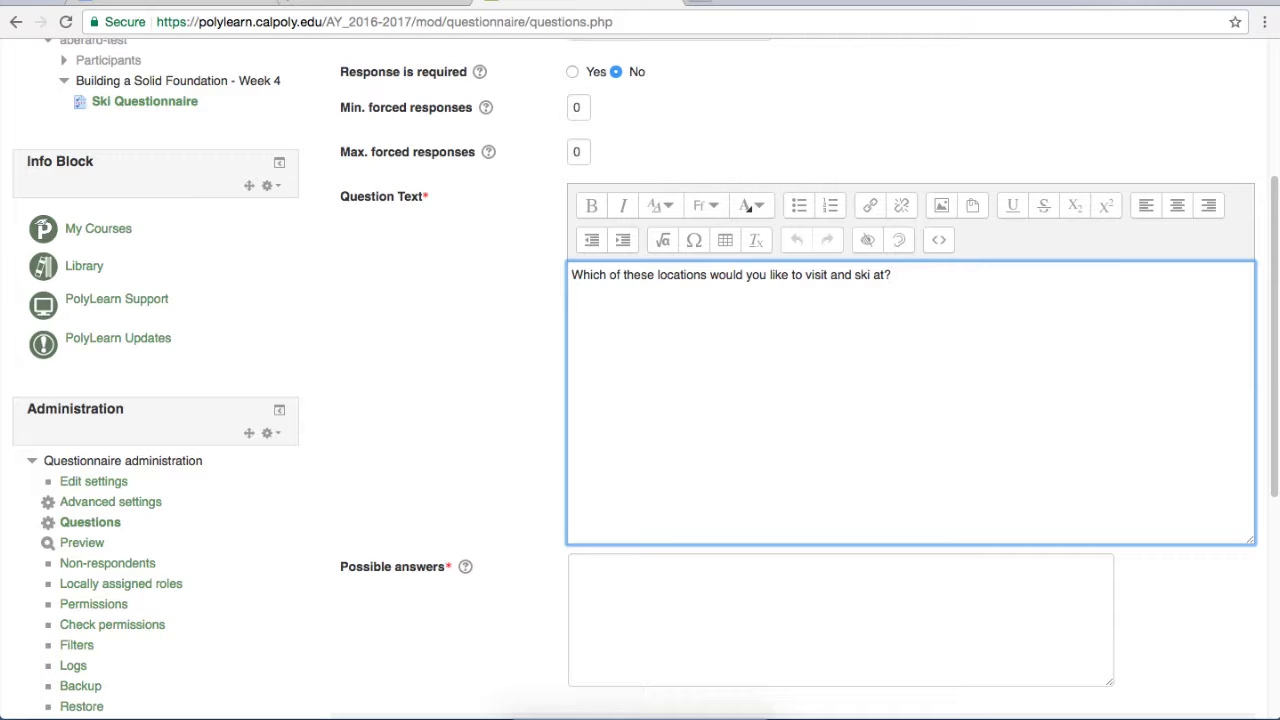
List Whistler, Mammoth, Big Bear, Mountain High, Salt Lake City and Tahoe as answers and save
scroll(391, 330, down, 4)
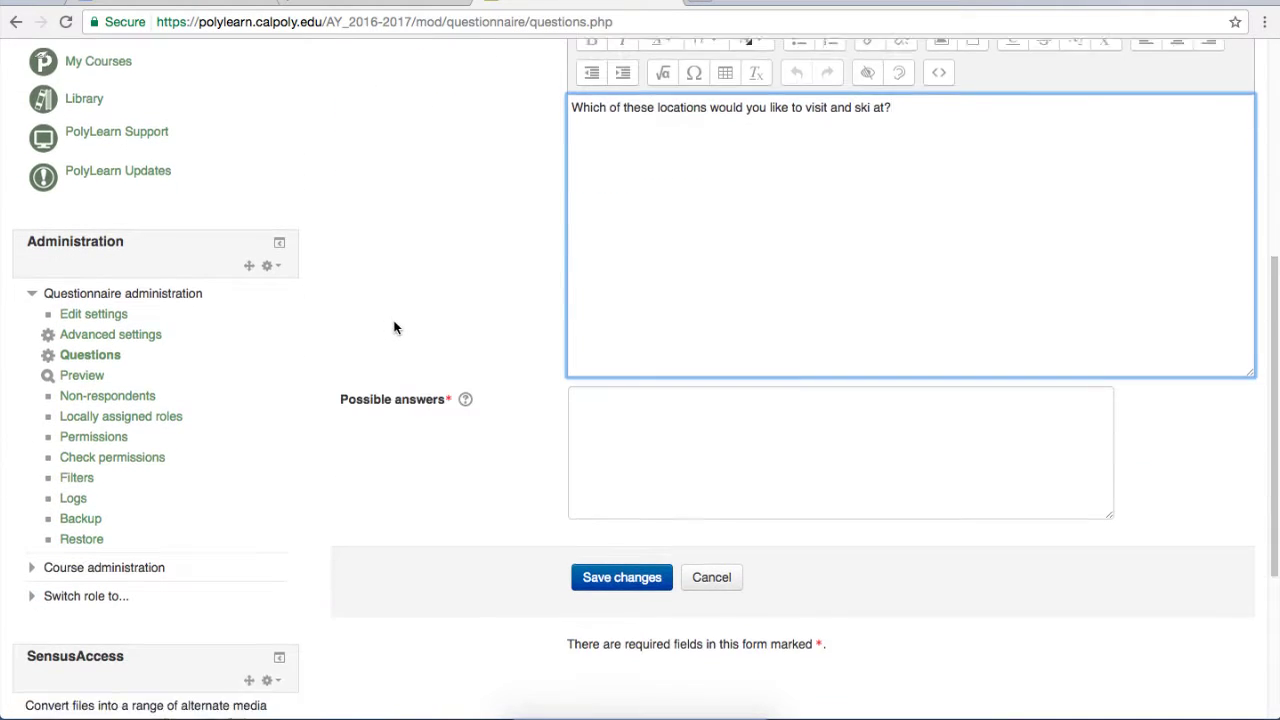
click(631, 348)
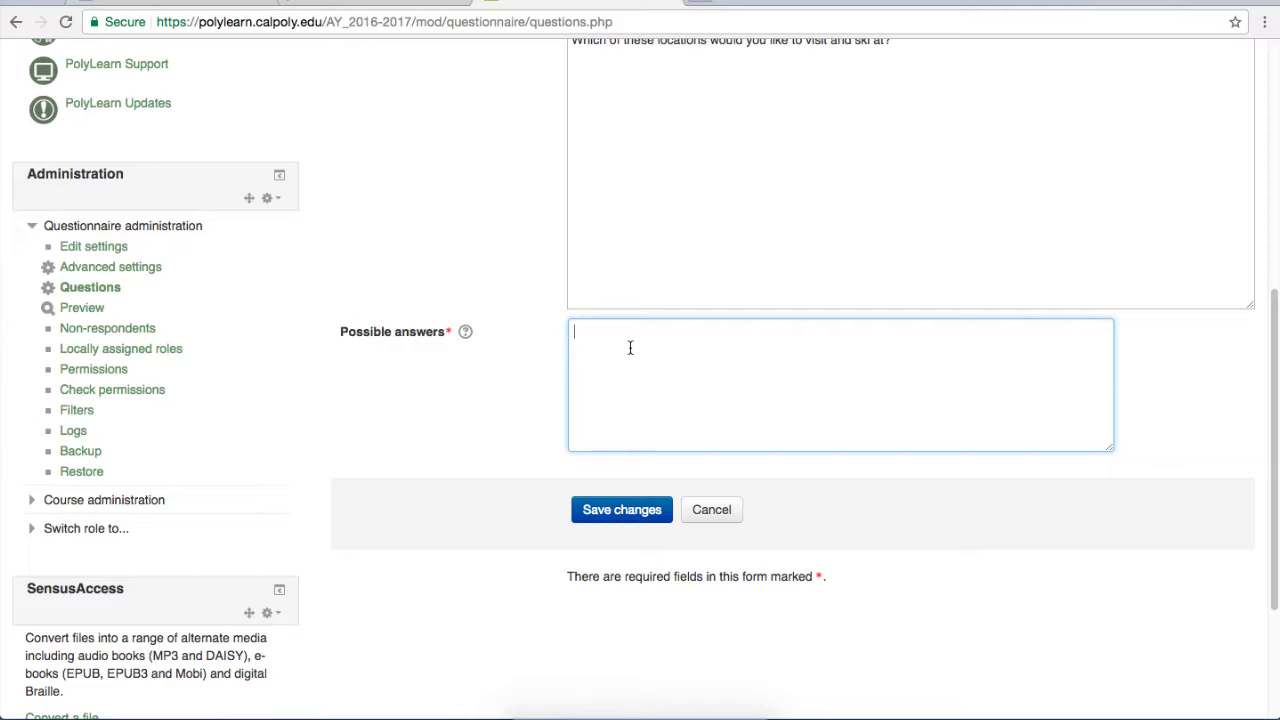
text(Whistler)
key(Return)
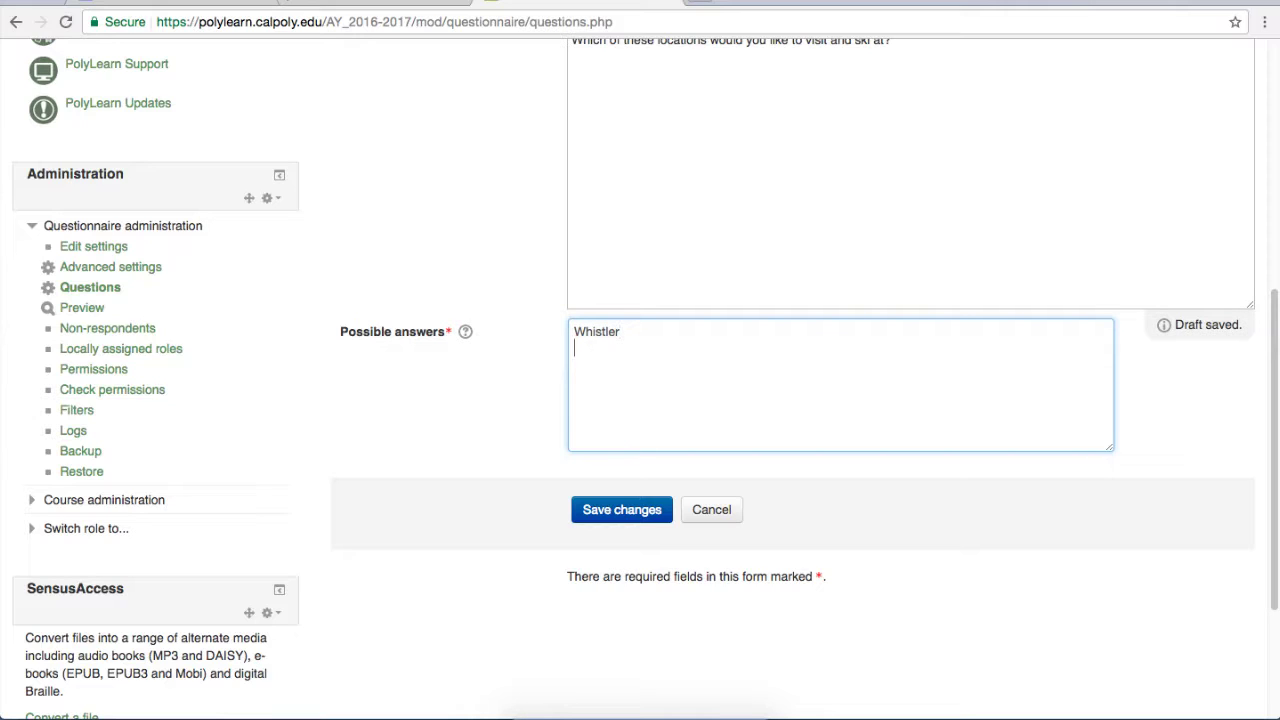
text(Mammoth )
text(Big Bear)
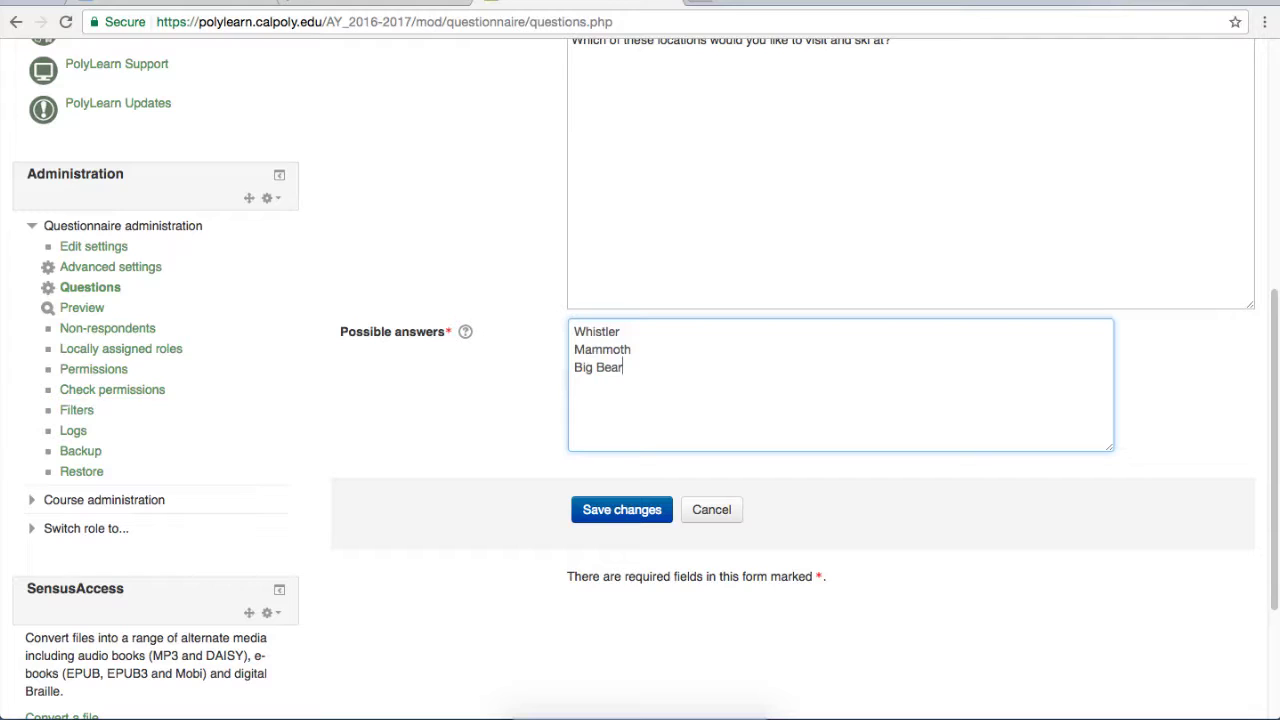
text(Mountain High)
key(Return)
text(Salt Lake City)
key(Return)
text(Tahoe)
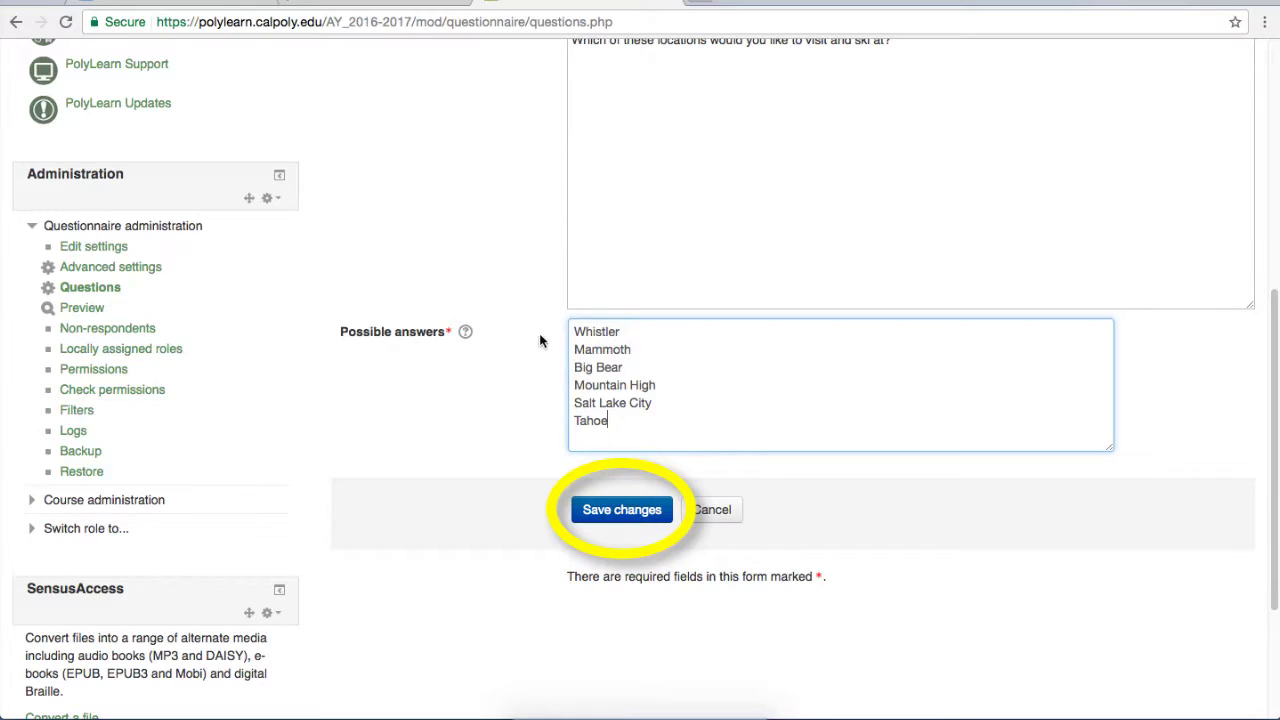
click(615, 514)
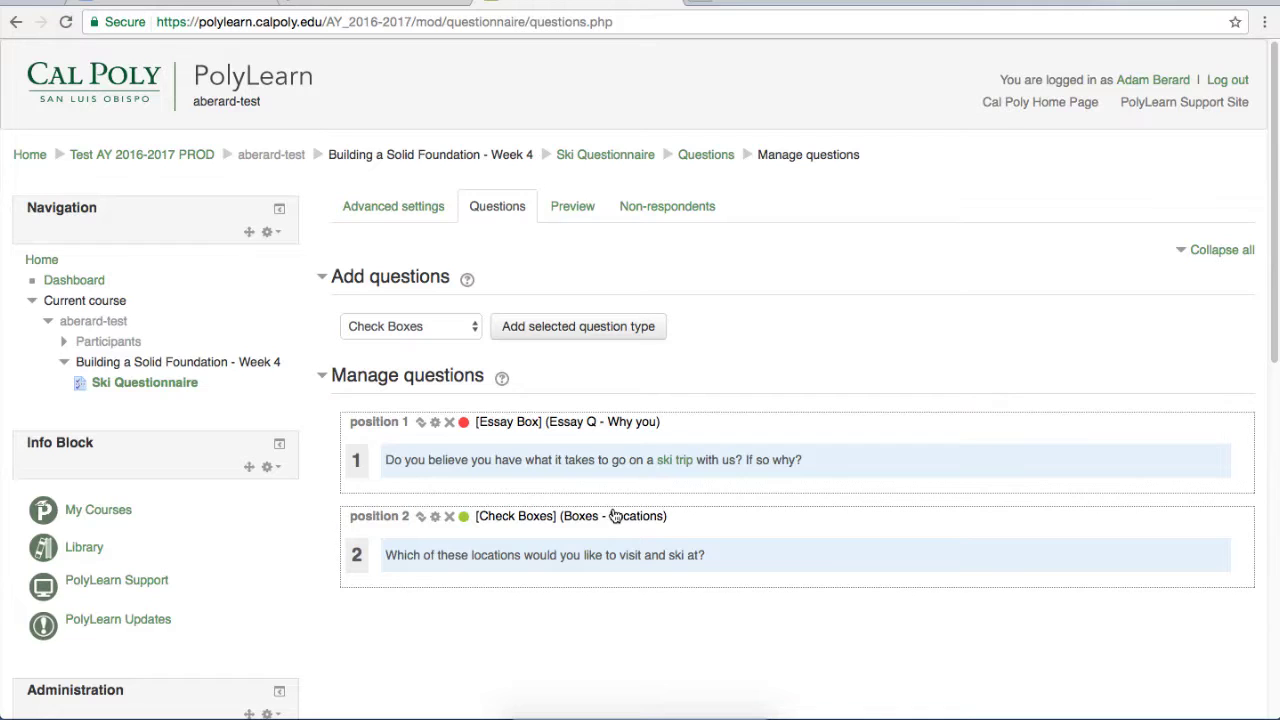
Preview the essay and locations questions, then return to the Questions tab
click(570, 206)
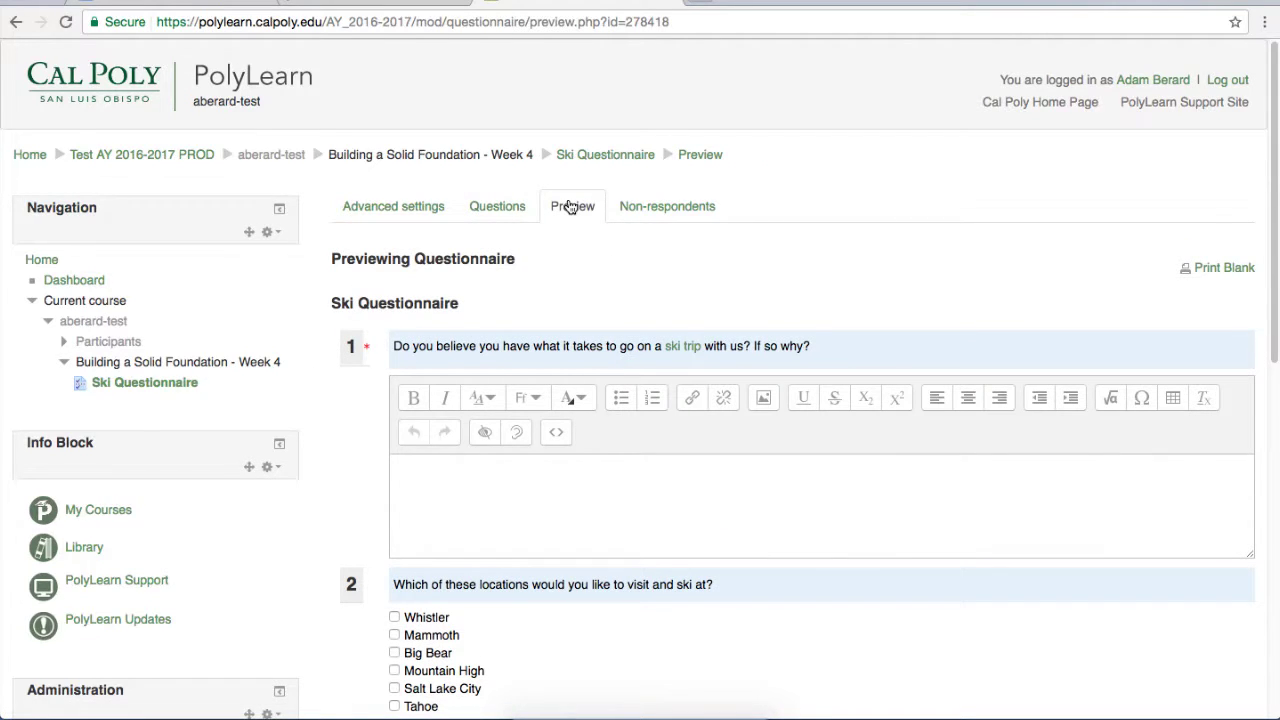
scroll(670, 238, down, 1)
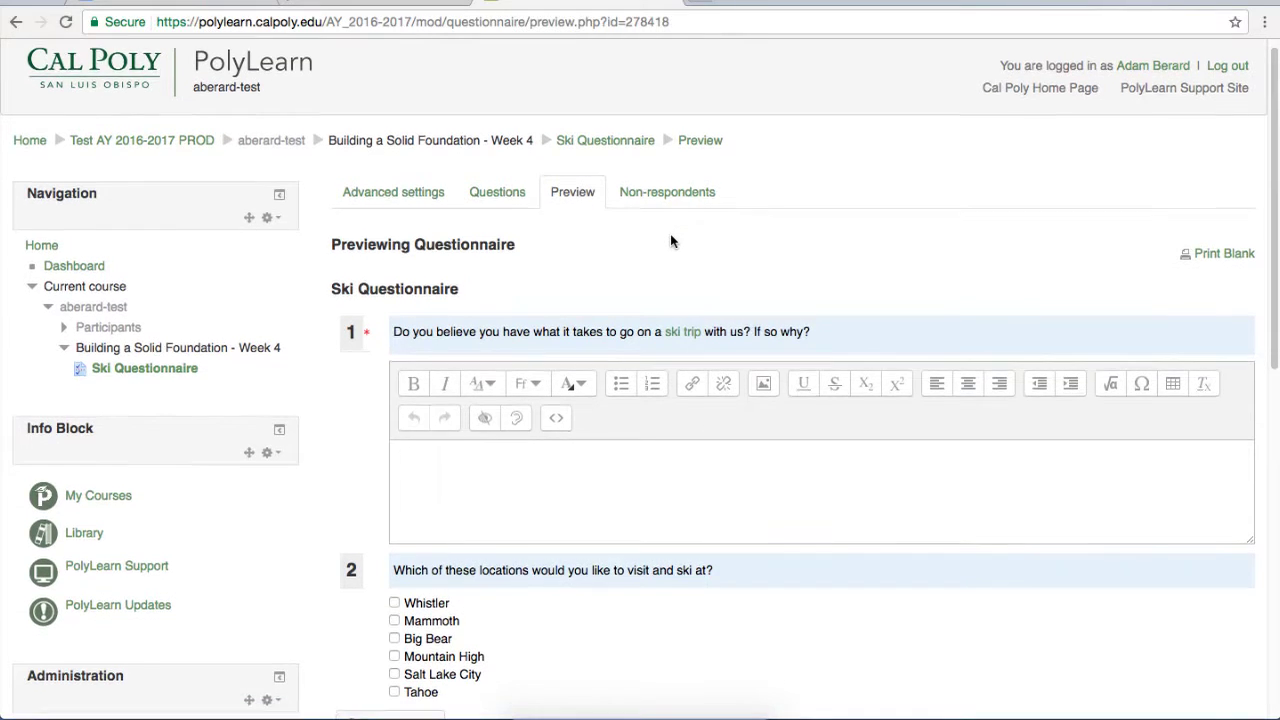
scroll(670, 240, down, 5)
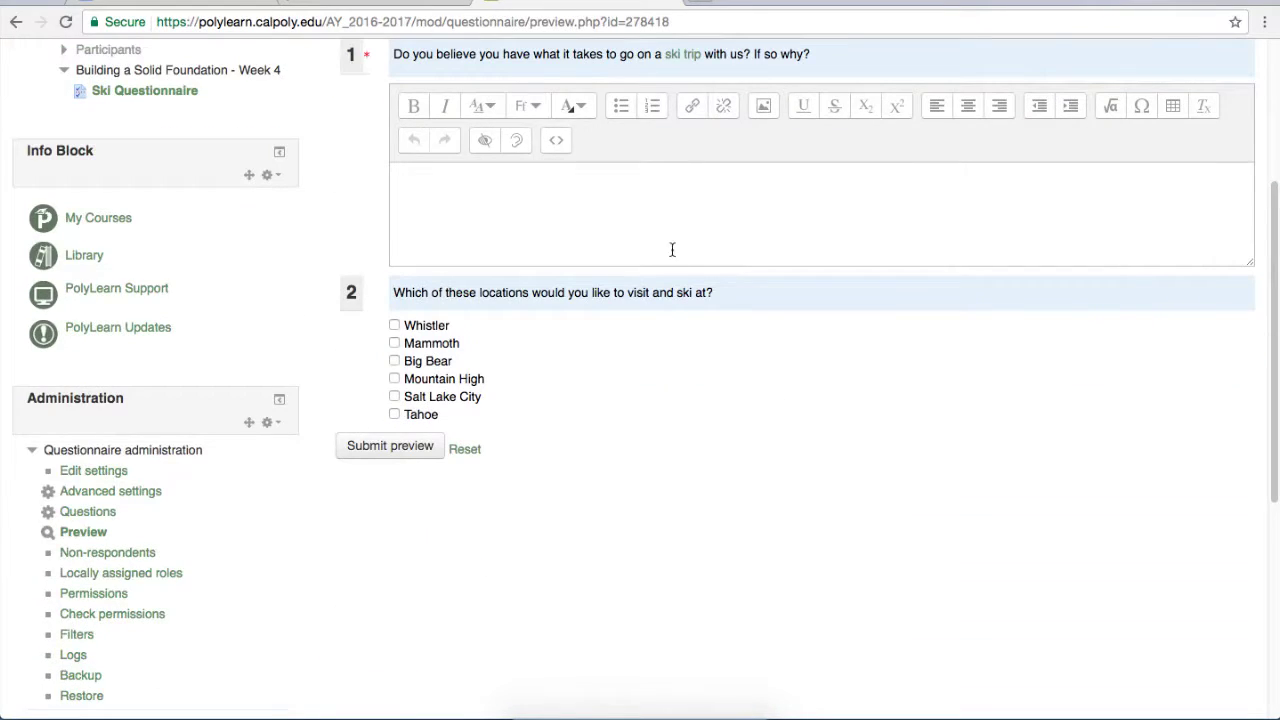
scroll(677, 274, up, 5)
click(520, 212)
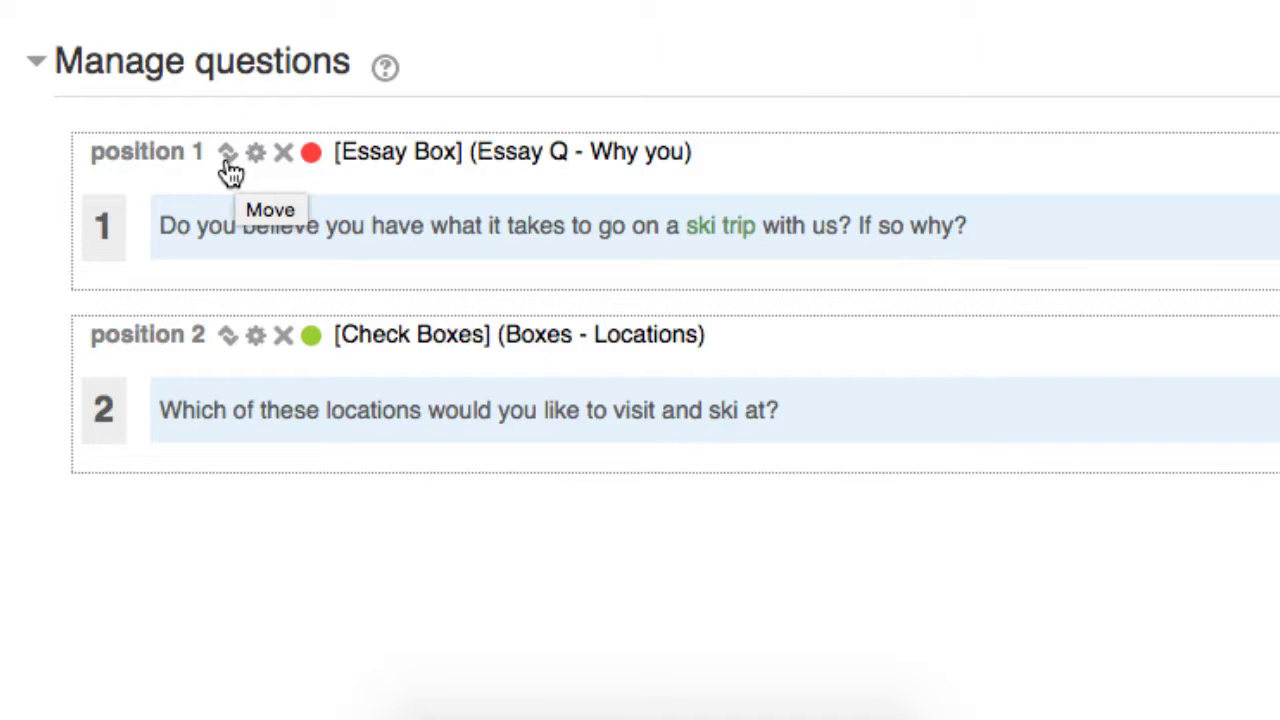
Move the 'Essay Q - Why you' question below the locations question
click(229, 160)
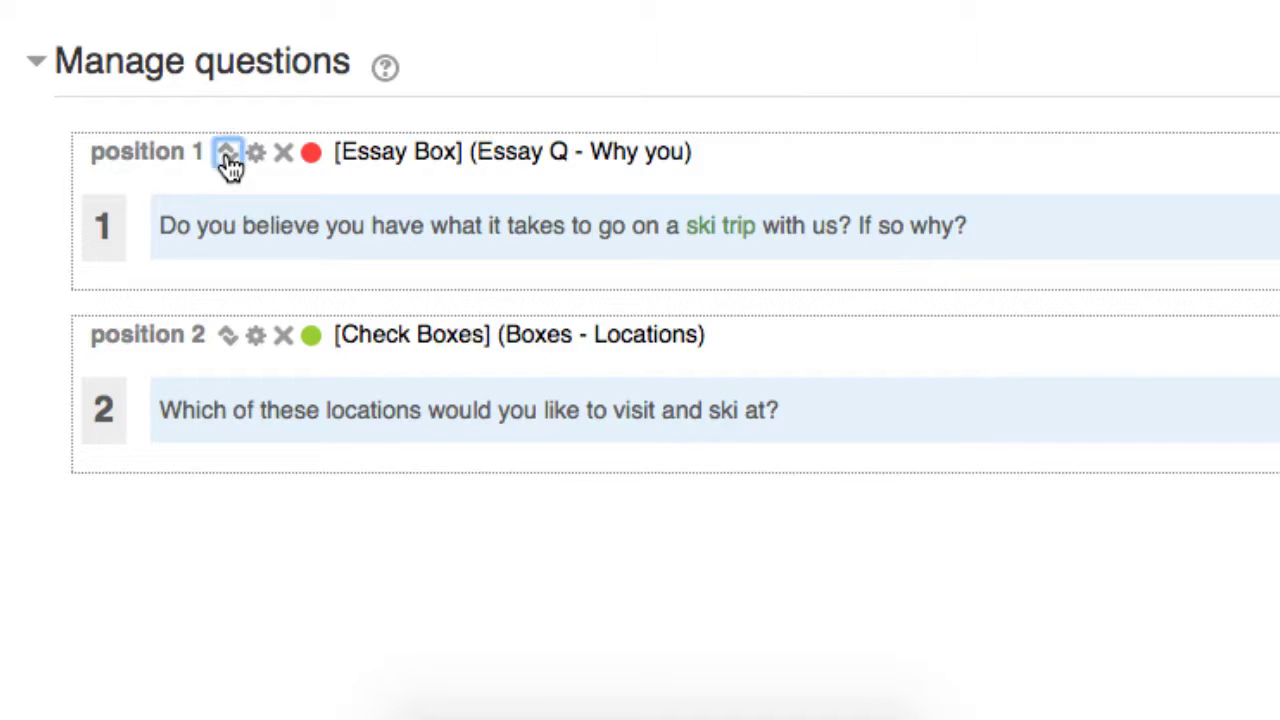
scroll(380, 60, down, 4)
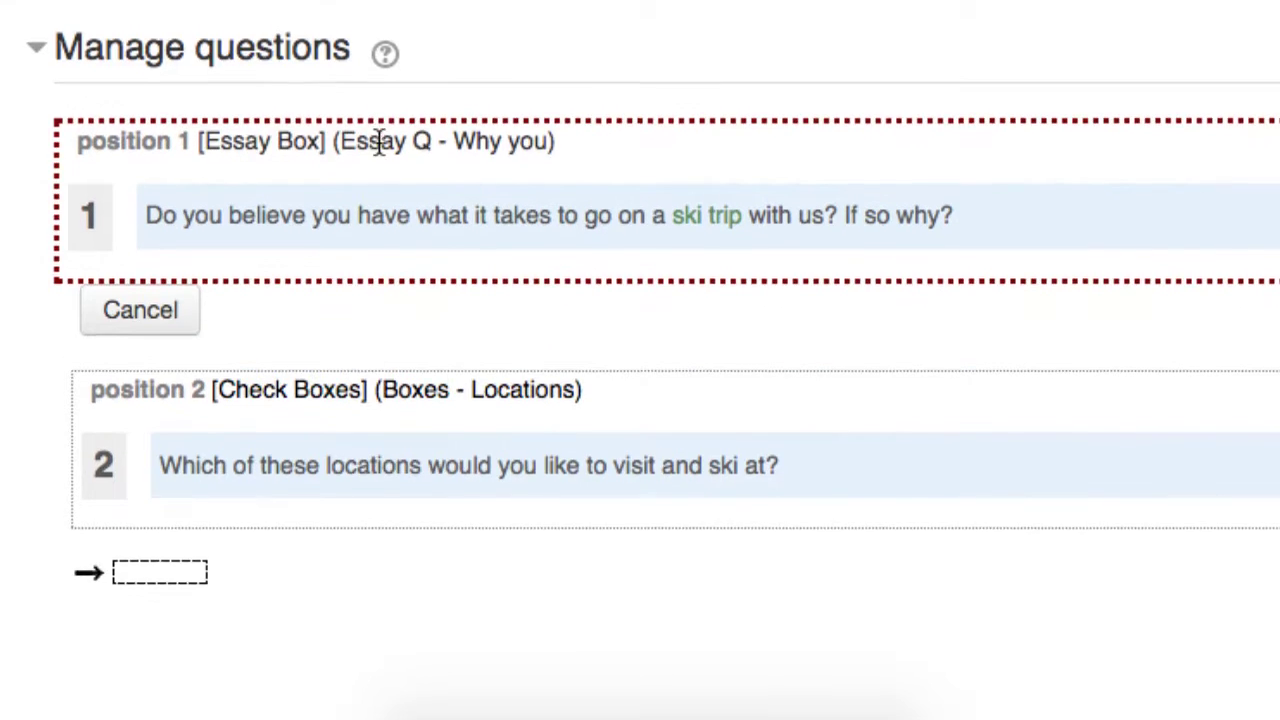
click(153, 403)
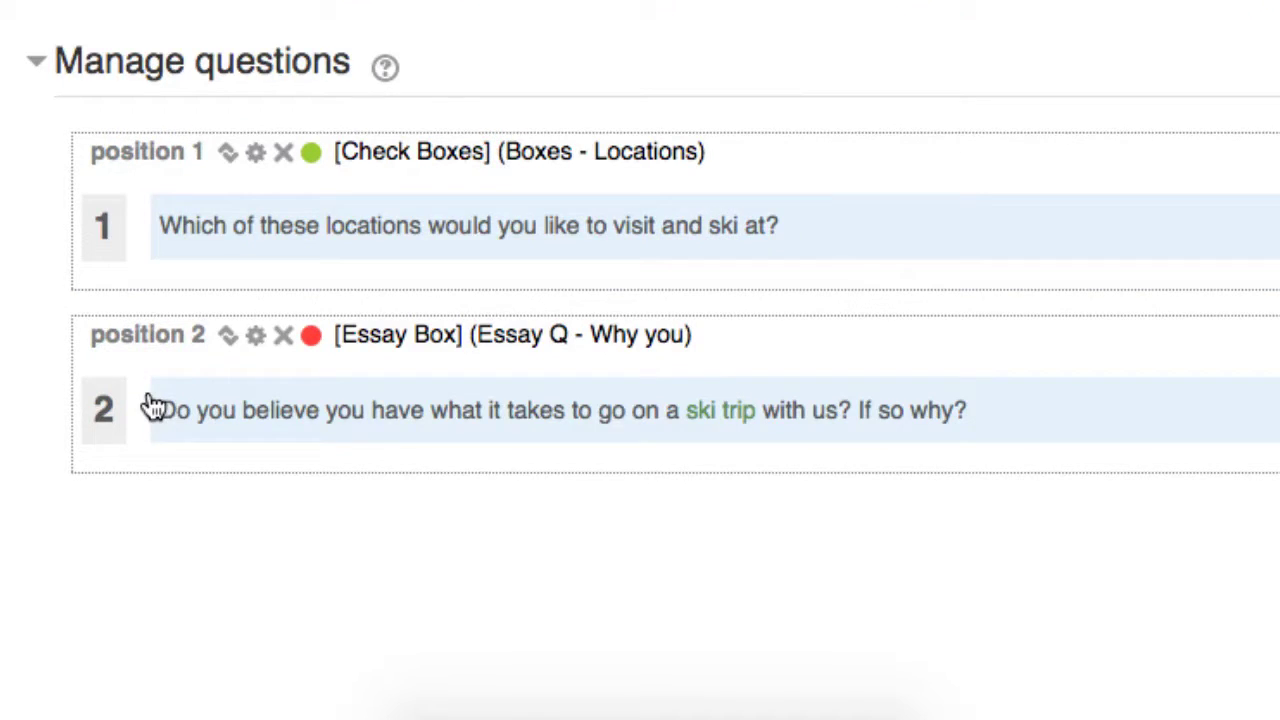
Re-save the locations question's settings, then make the 'Essay Q - Why you' question not required
click(257, 155)
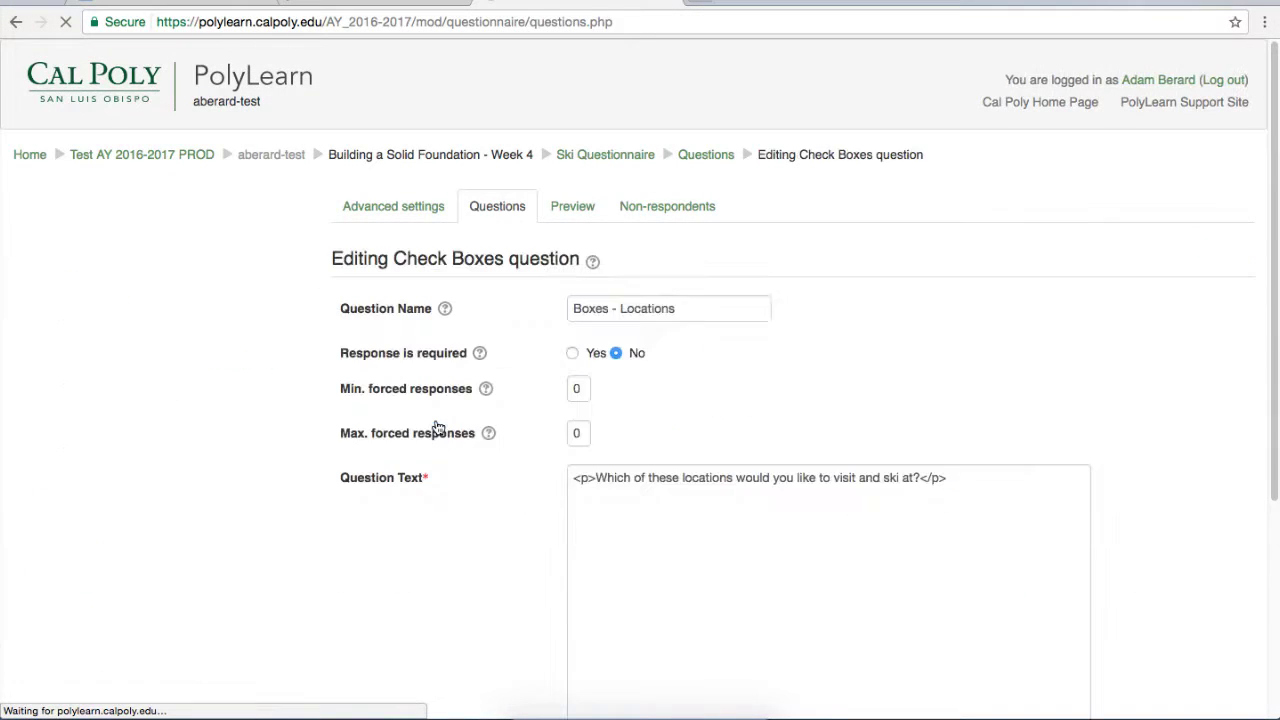
scroll(488, 396, down, 1)
scroll(488, 396, down, 10)
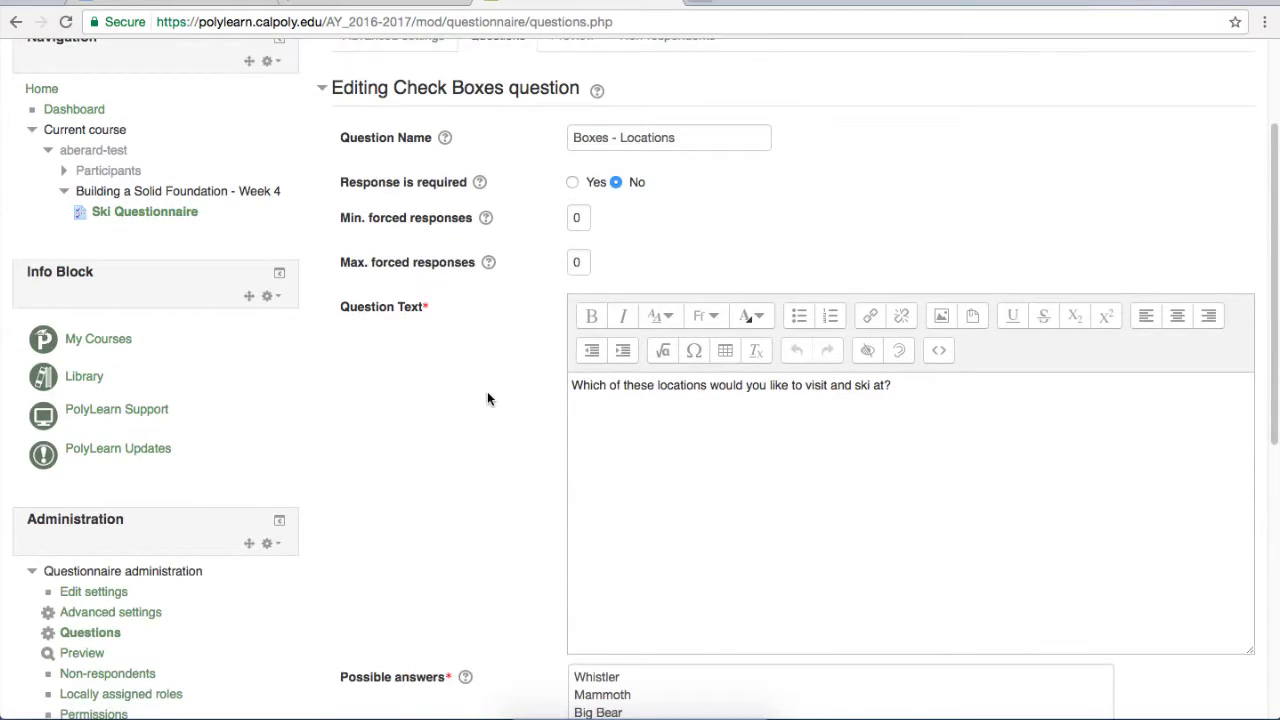
click(617, 337)
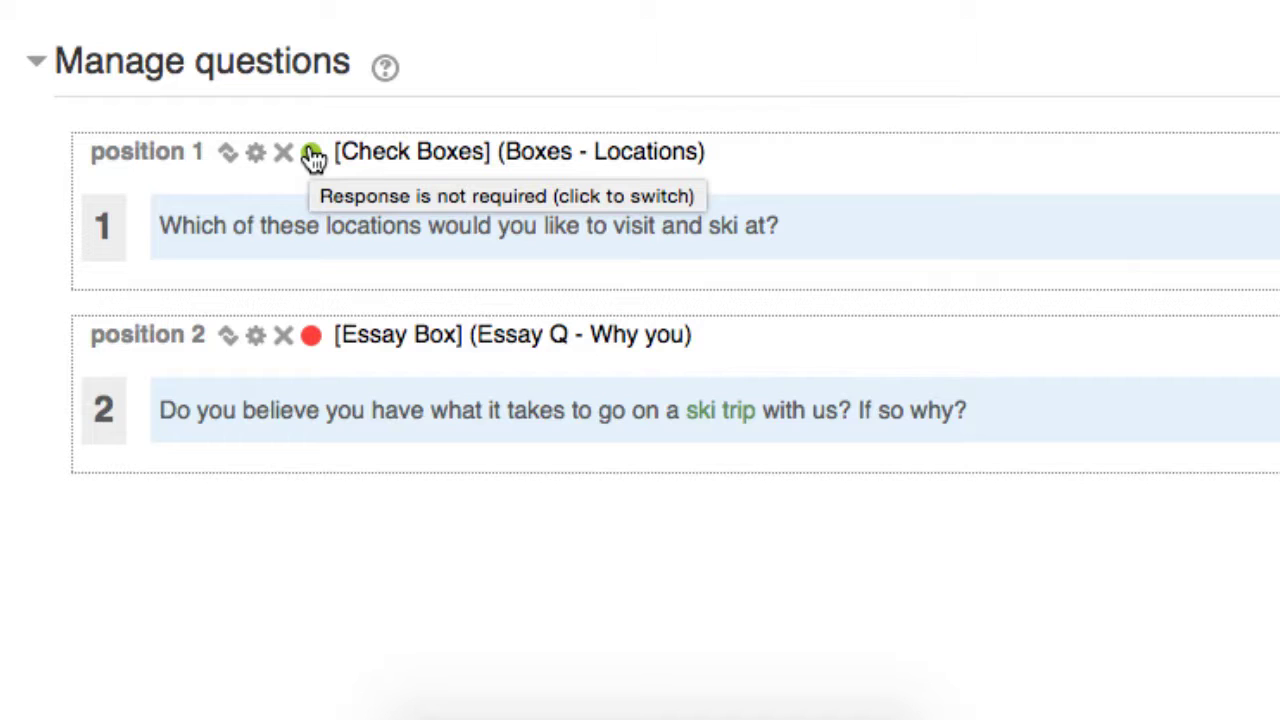
click(312, 337)
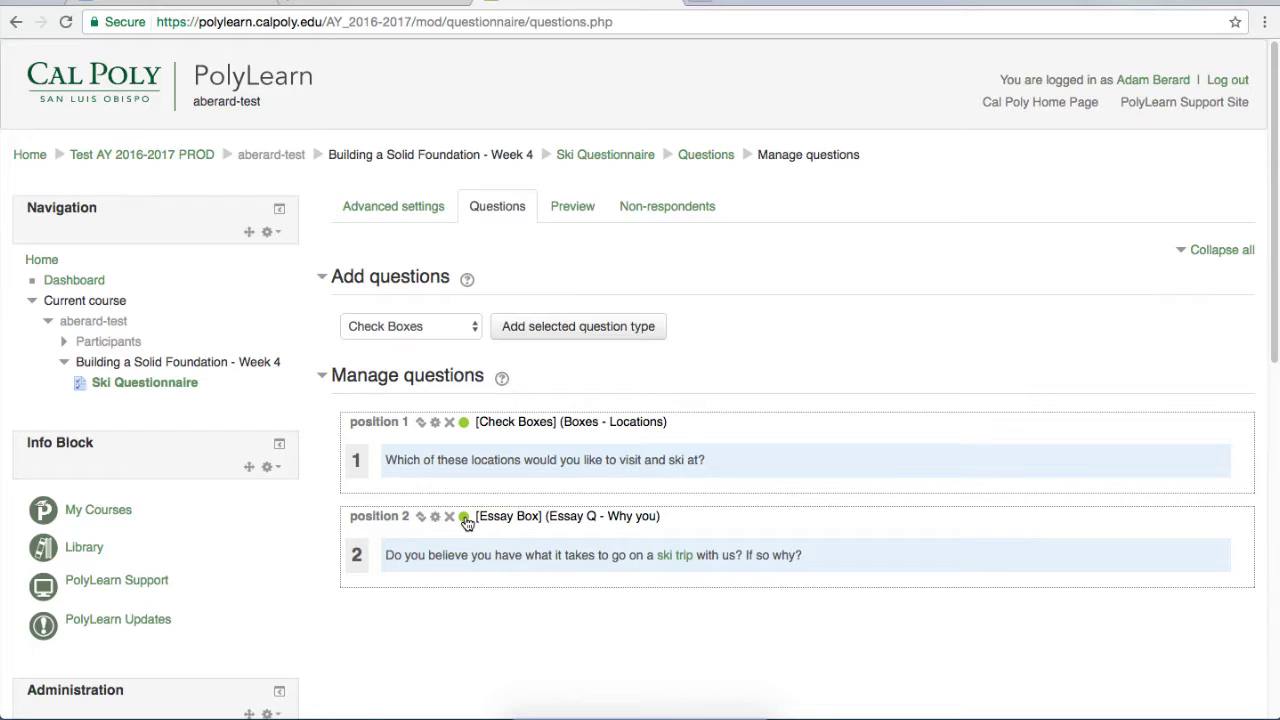
Return to the Skiing 121 course page and bring the Week 4 section with Ski Questionnaire into view
click(97, 325)
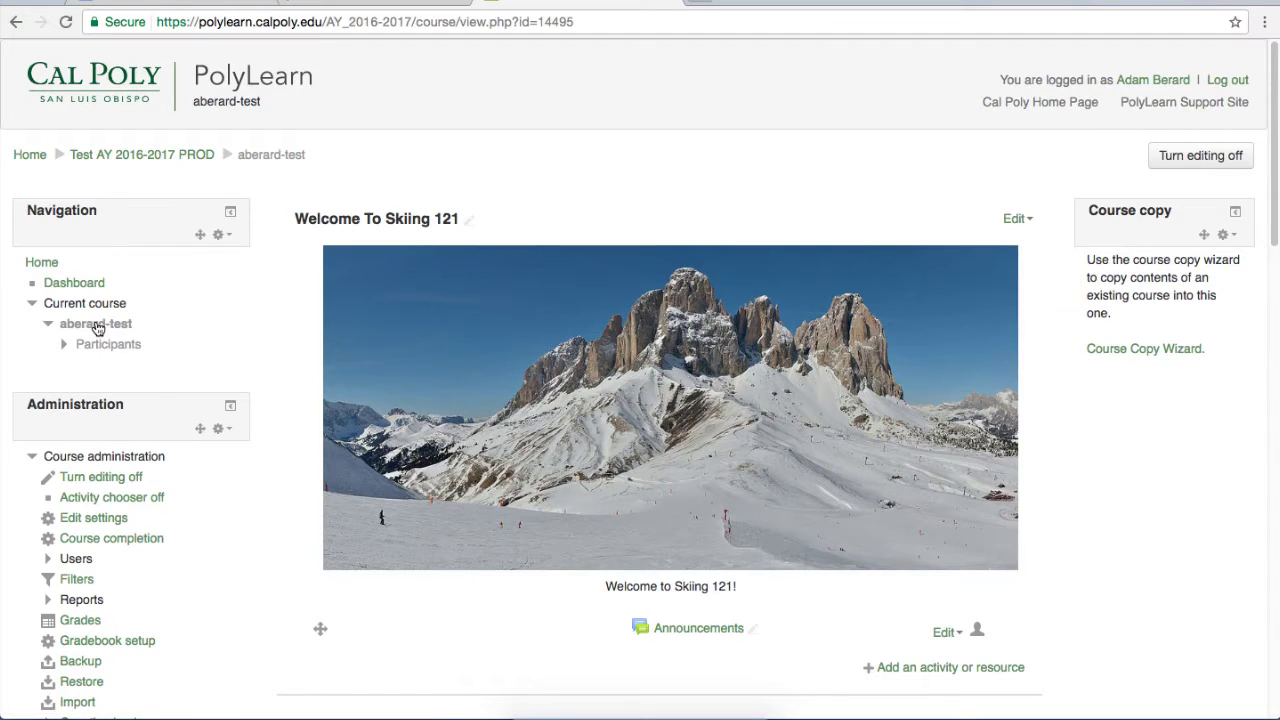
scroll(548, 352, down, 8)
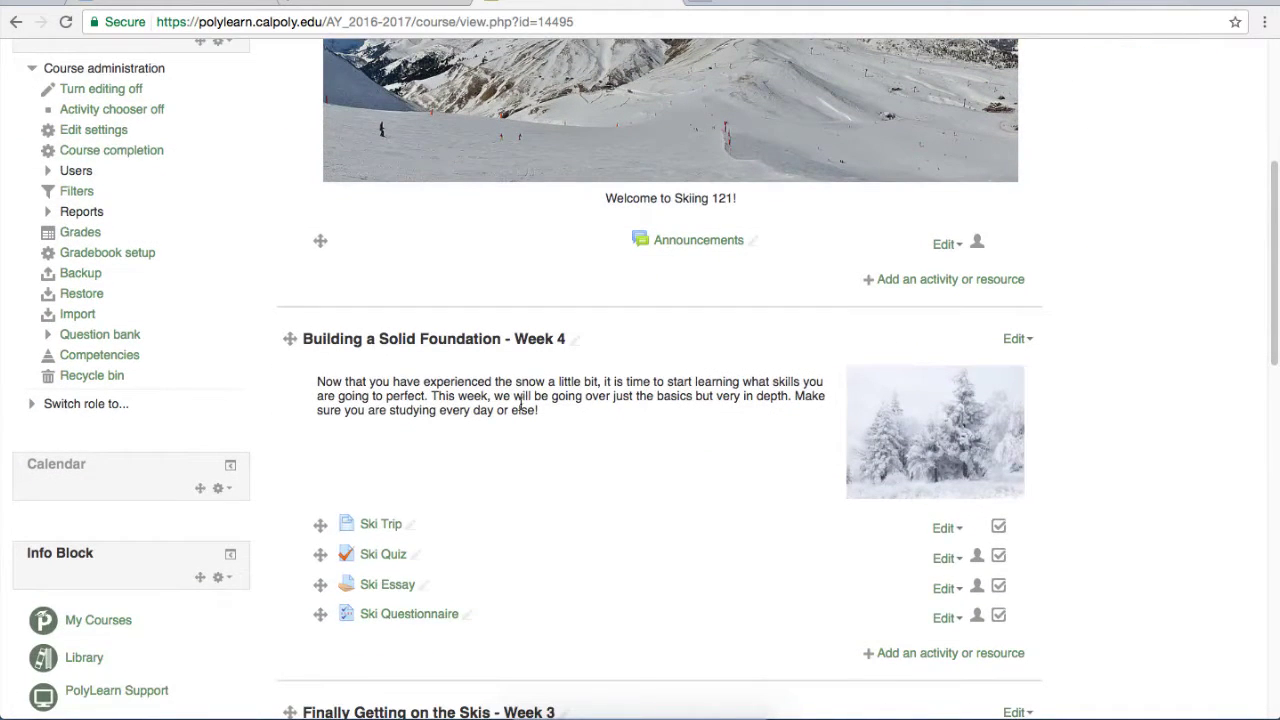